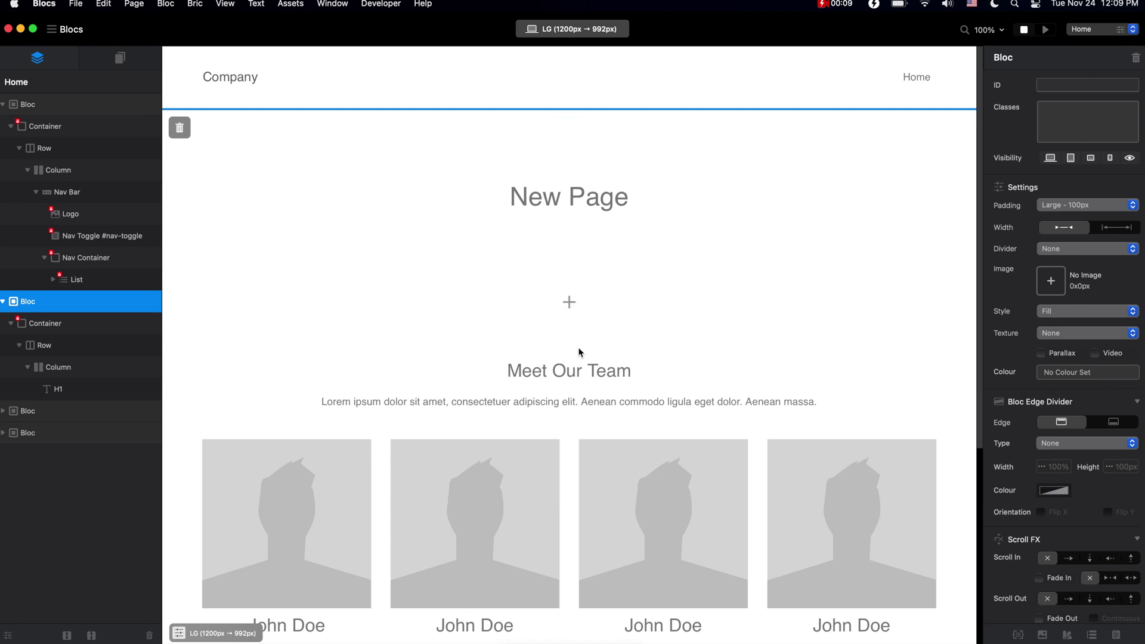
# Add the h3-style class to the Meet Our Team H3 heading, then select the first team photo
pyautogui.click(580, 371)
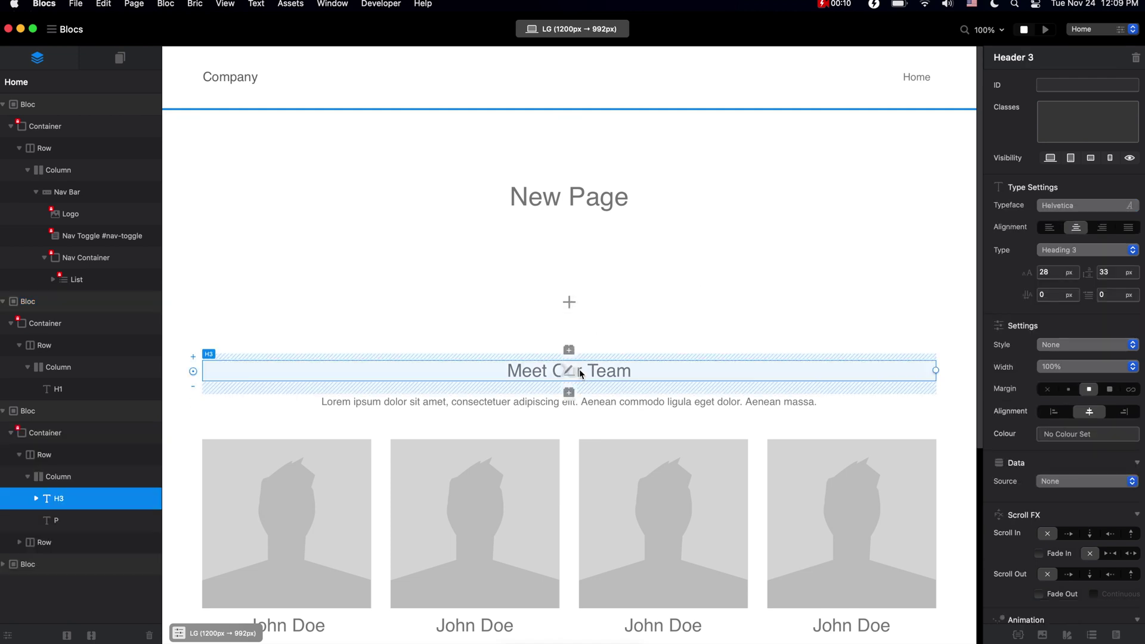
pyautogui.click(192, 372)
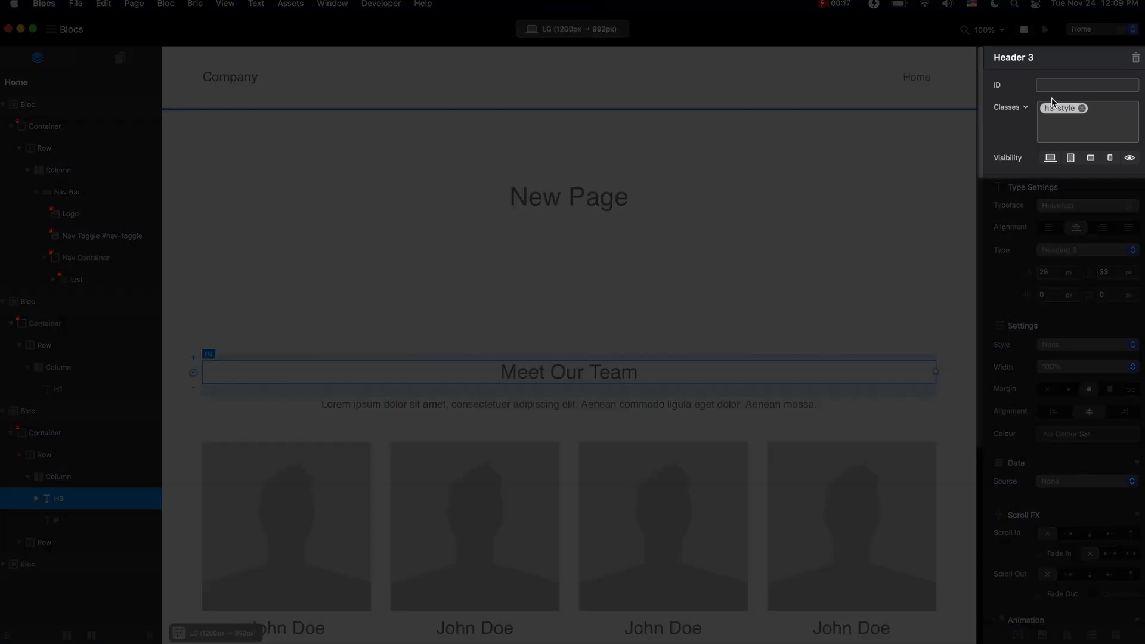
pyautogui.scroll(-2, 705, 399)
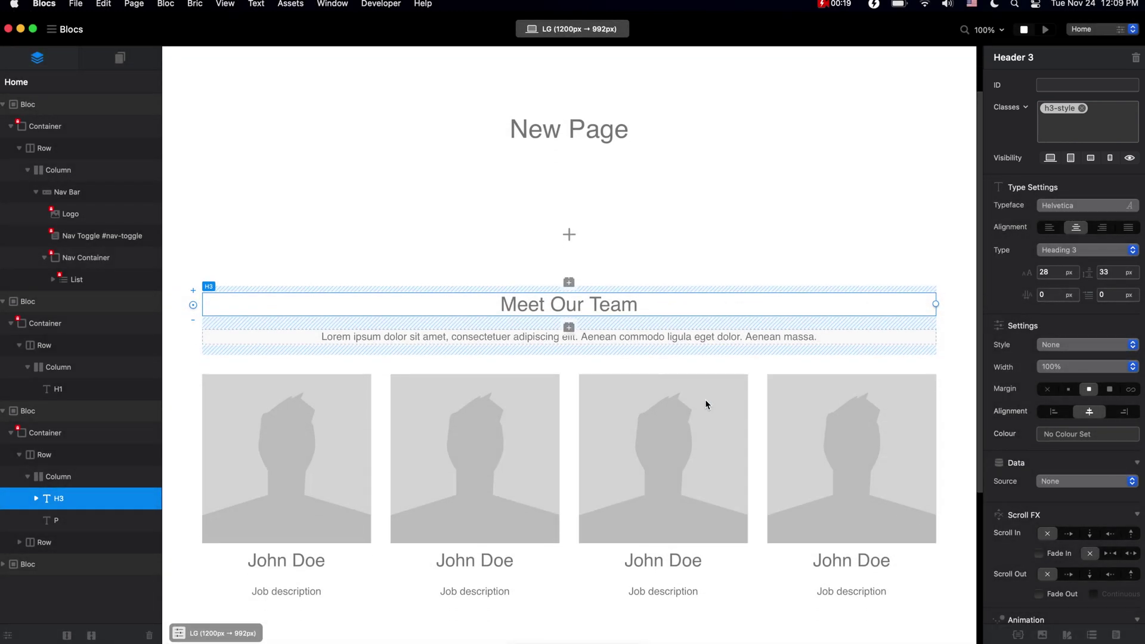
pyautogui.scroll(-1, 705, 398)
pyautogui.click(329, 421)
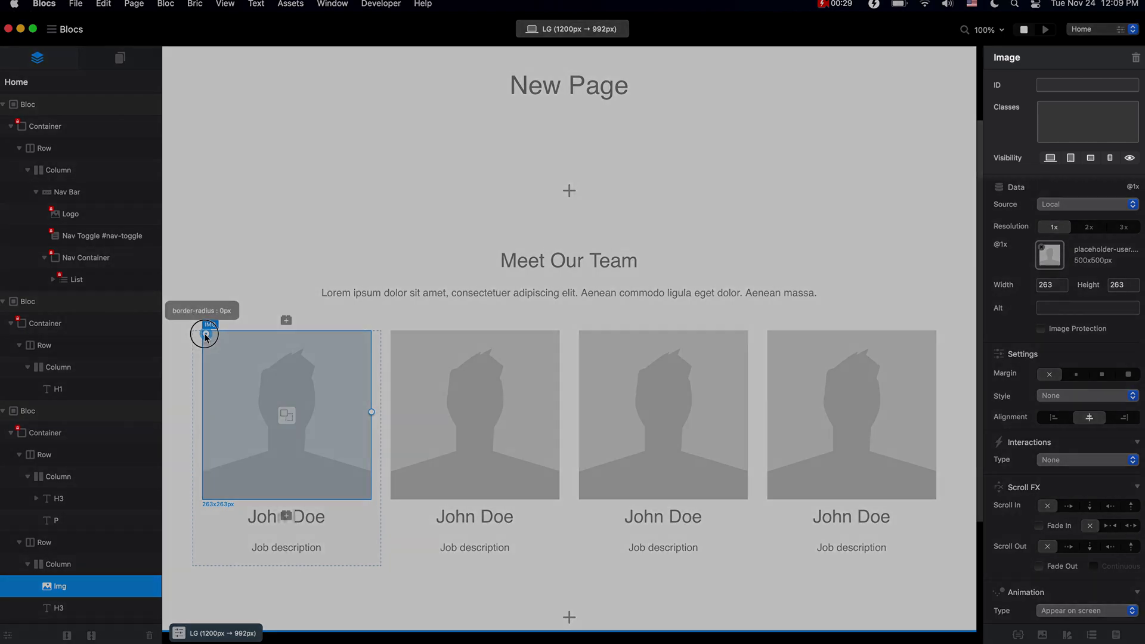
# Round the first photo's corners as class img-style and paste it onto the second and third photos
pyautogui.moveTo(205, 335); pyautogui.dragTo(236, 364)
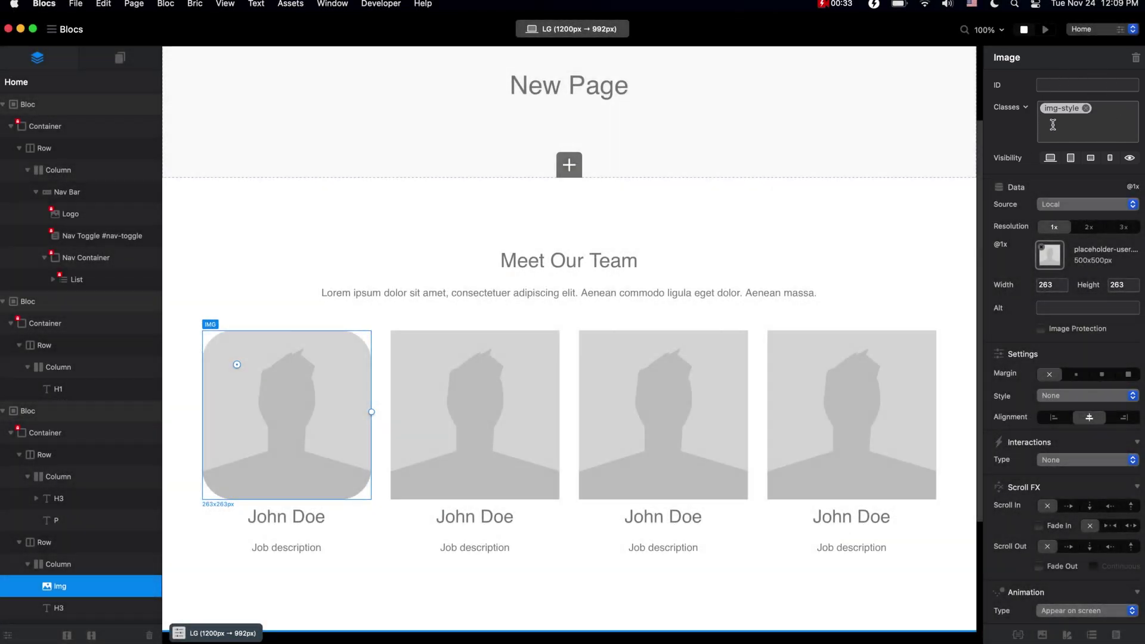
pyautogui.click(1103, 122)
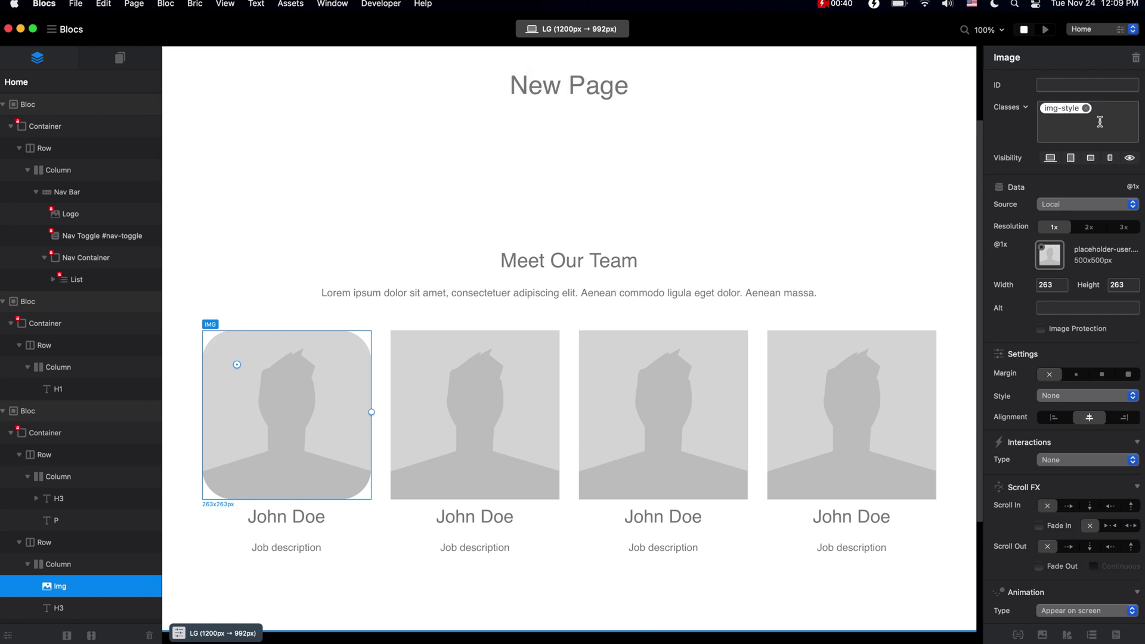
pyautogui.click(510, 411)
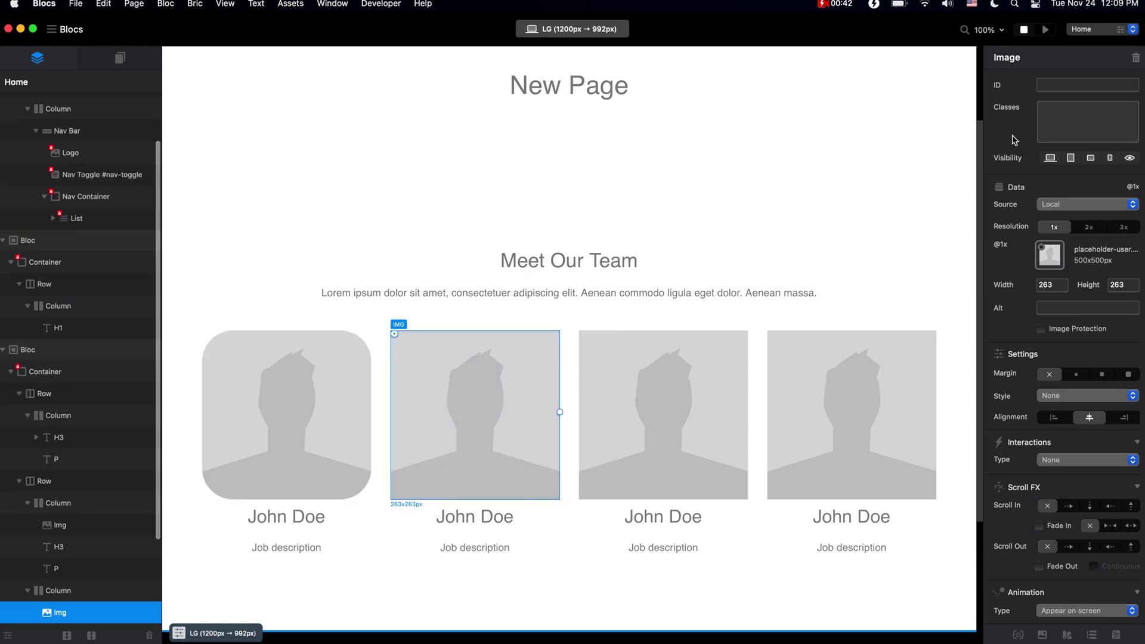
pyautogui.write('img-style')
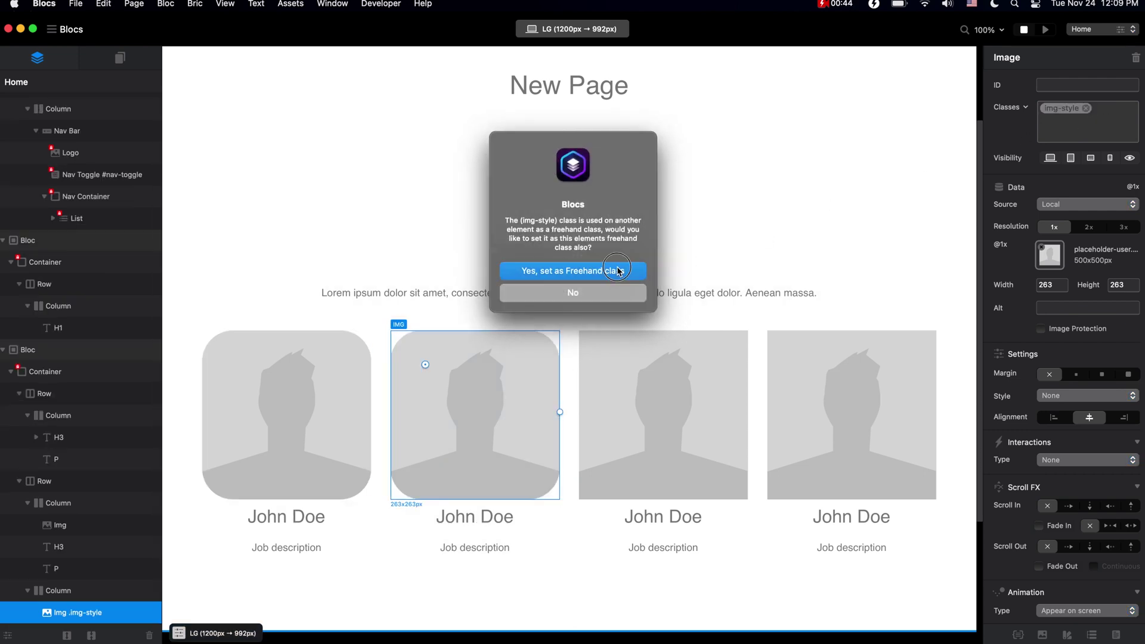
pyautogui.click(632, 271)
pyautogui.click(718, 401)
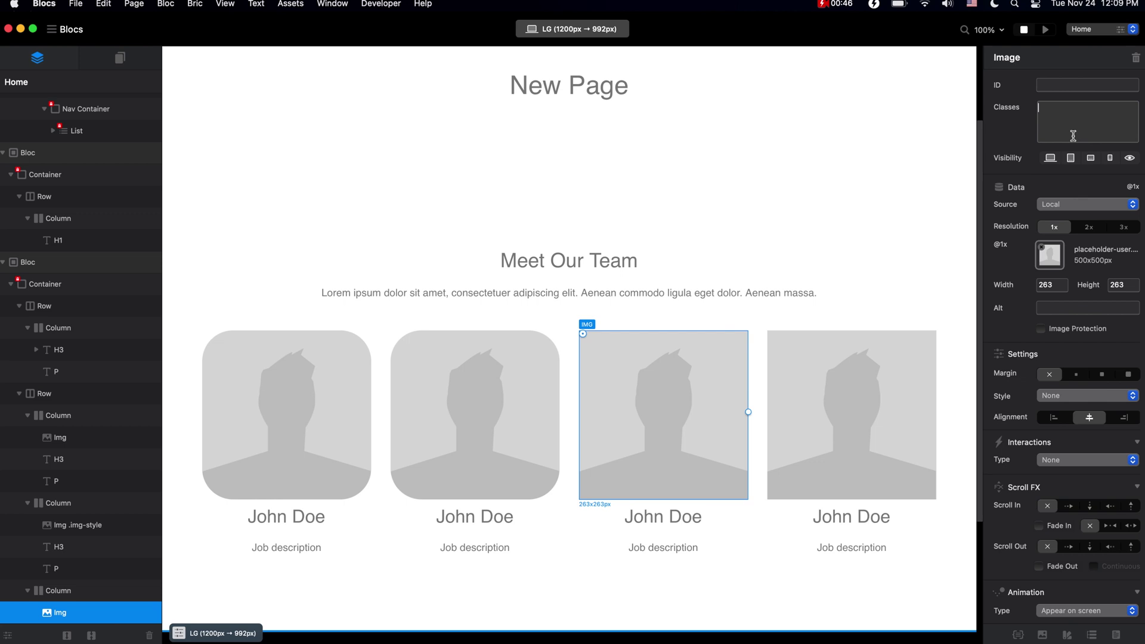
pyautogui.write('img-style')
pyautogui.click(609, 272)
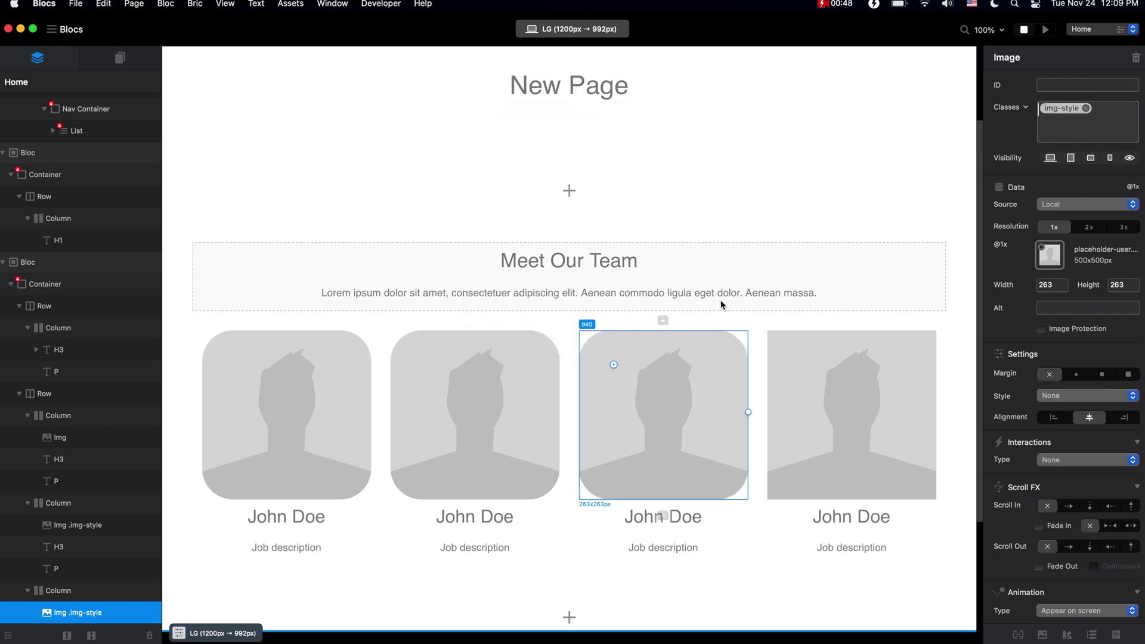
# Apply img-style as a freehand class to the fourth and first photos and recheck the others
pyautogui.click(842, 383)
pyautogui.click(1071, 122)
pyautogui.press('super+v')
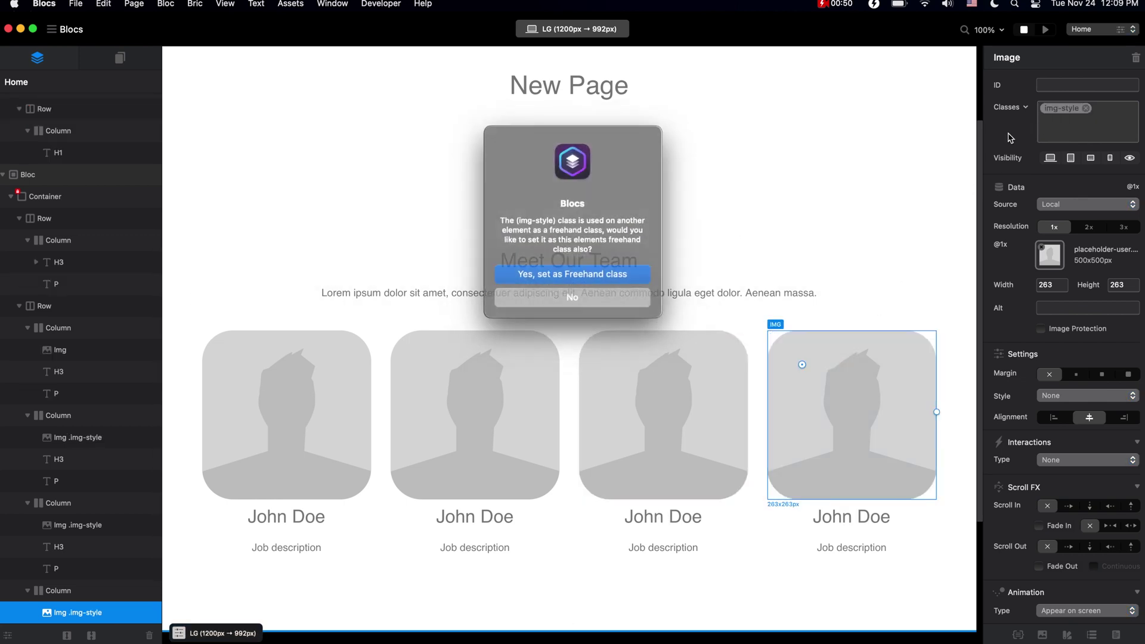
pyautogui.click(632, 273)
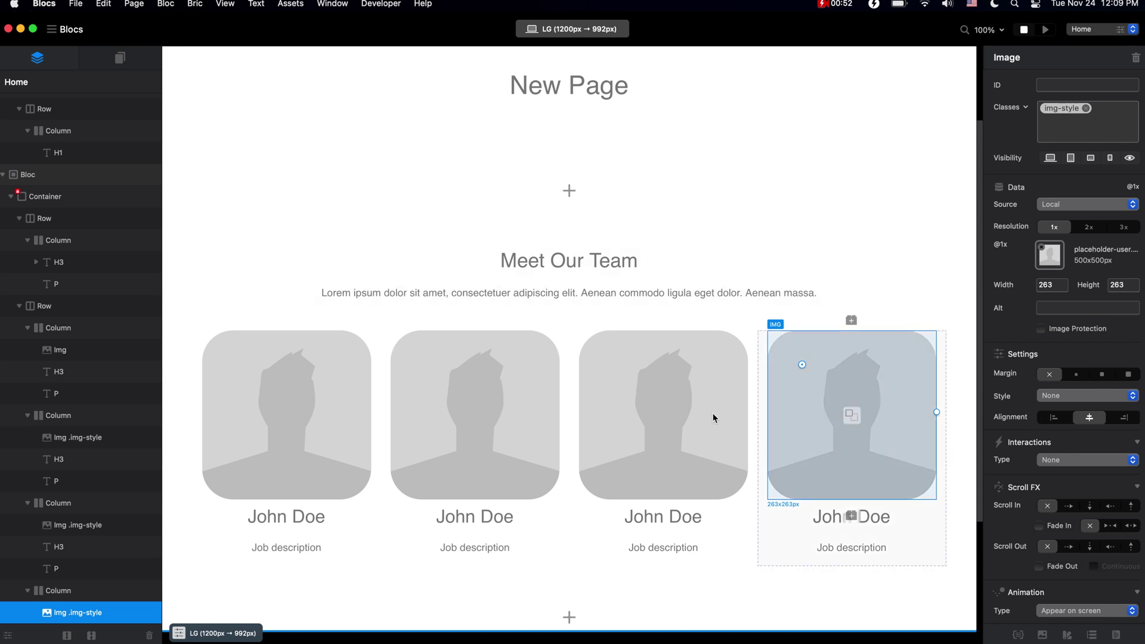
pyautogui.click(678, 407)
pyautogui.click(451, 409)
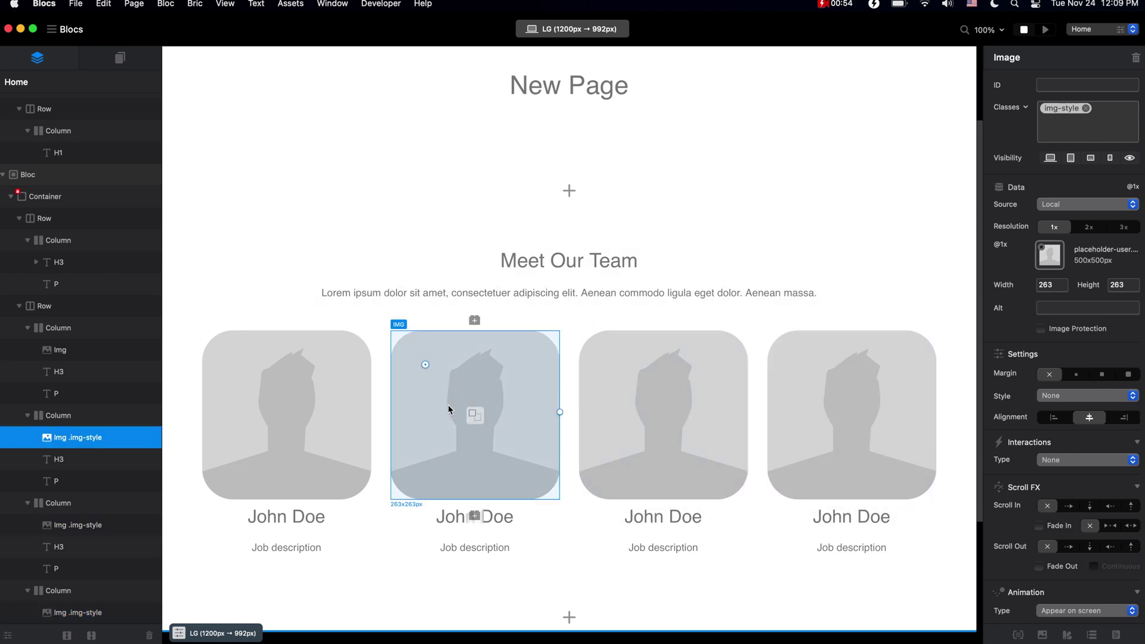
pyautogui.click(297, 411)
pyautogui.click(1063, 137)
pyautogui.write('img-style')
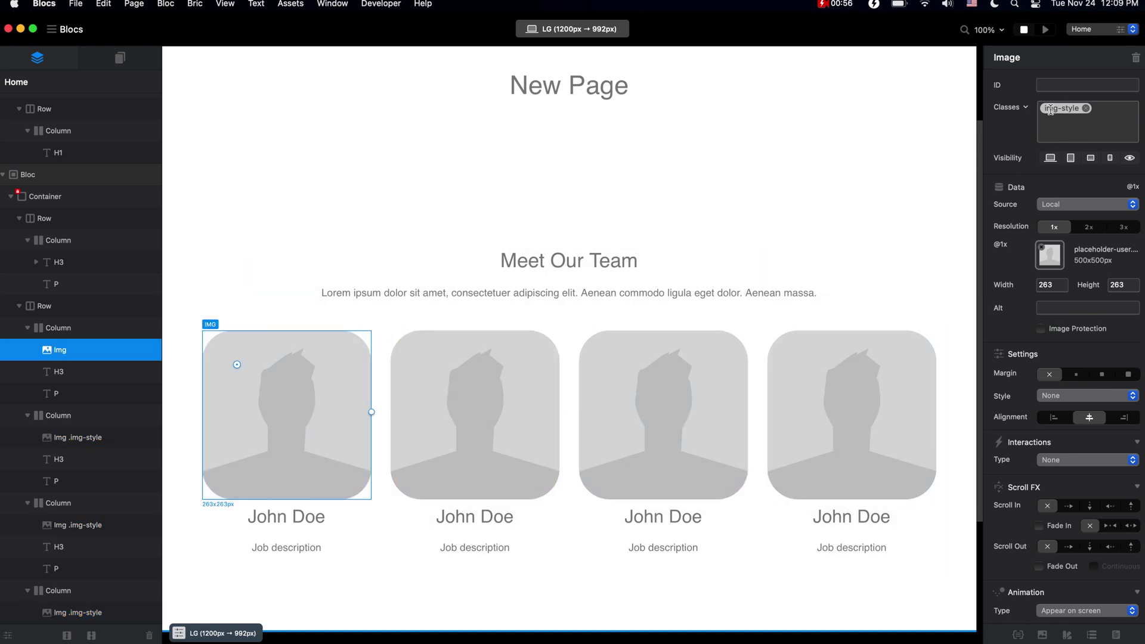
pyautogui.click(734, 370)
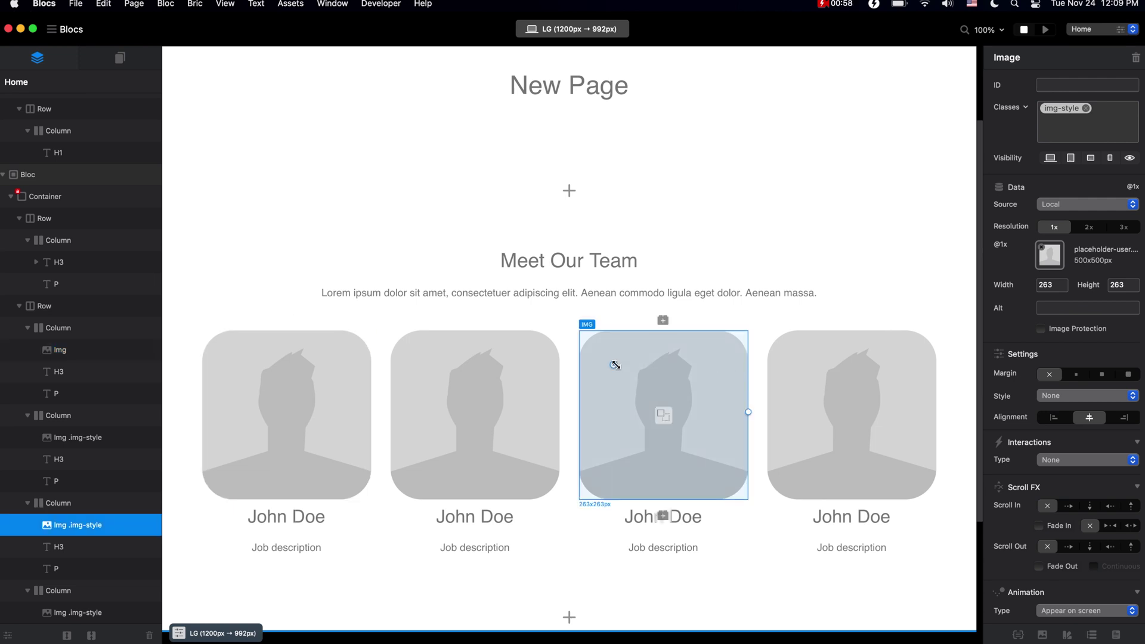
# Make the img-style photos 206px circles with a 98px radius and a larger bottom margin
pyautogui.moveTo(613, 364); pyautogui.dragTo(665, 394)
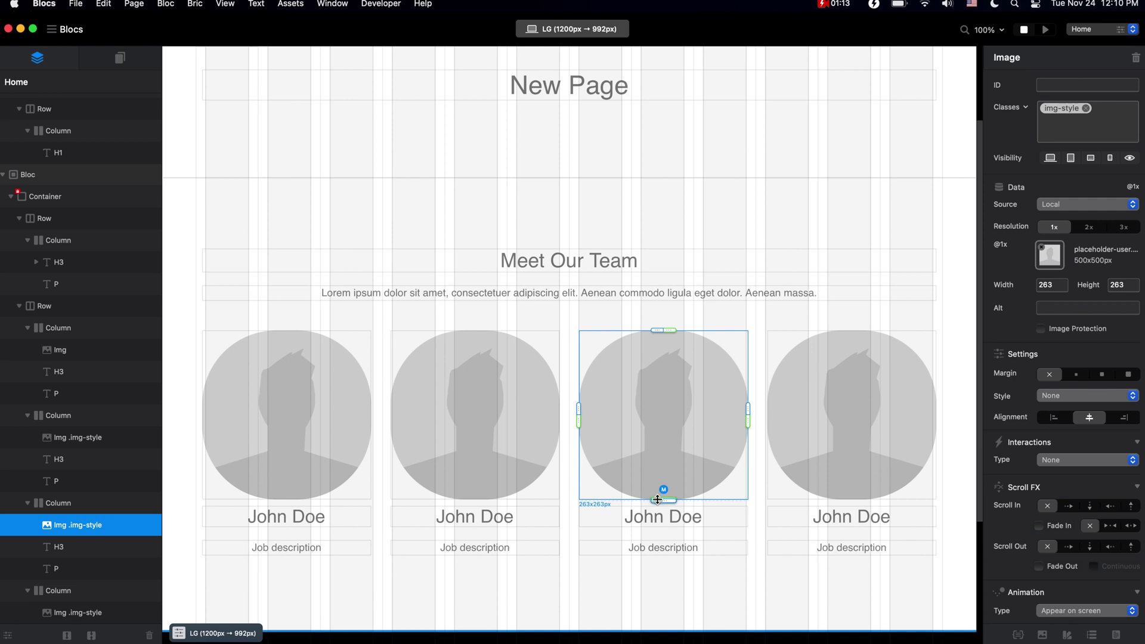
pyautogui.moveTo(657, 499); pyautogui.dragTo(660, 524)
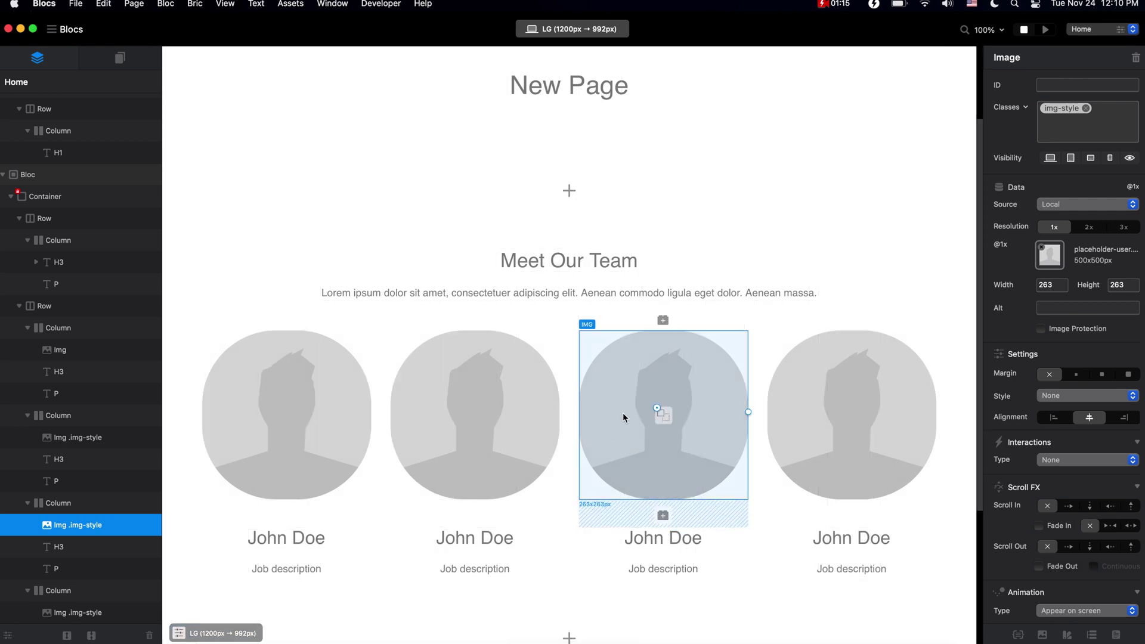
pyautogui.moveTo(747, 412); pyautogui.dragTo(708, 412)
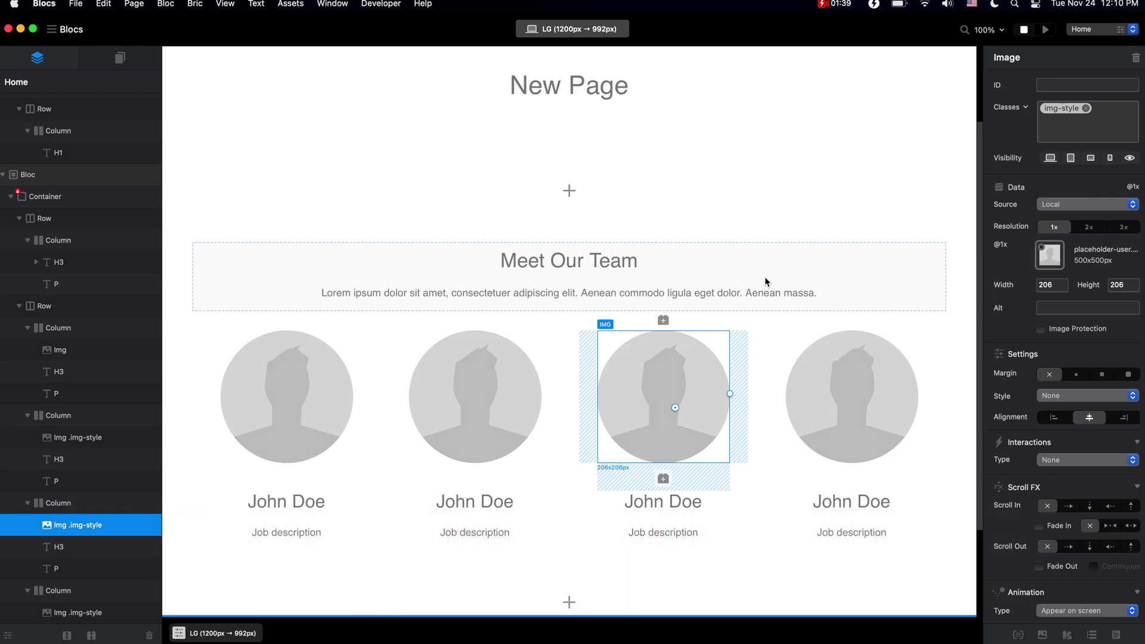
pyautogui.scroll(3, 764, 277)
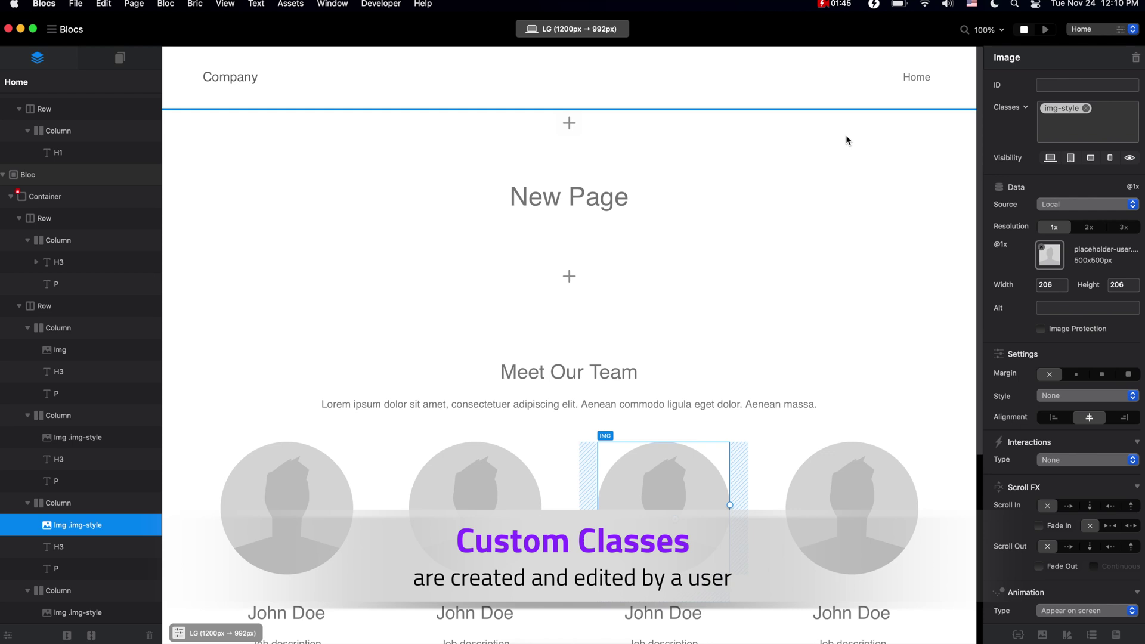
# Colour the New Page bloc dark red #9D0000 using a new edited Global Swatch
pyautogui.click(901, 124)
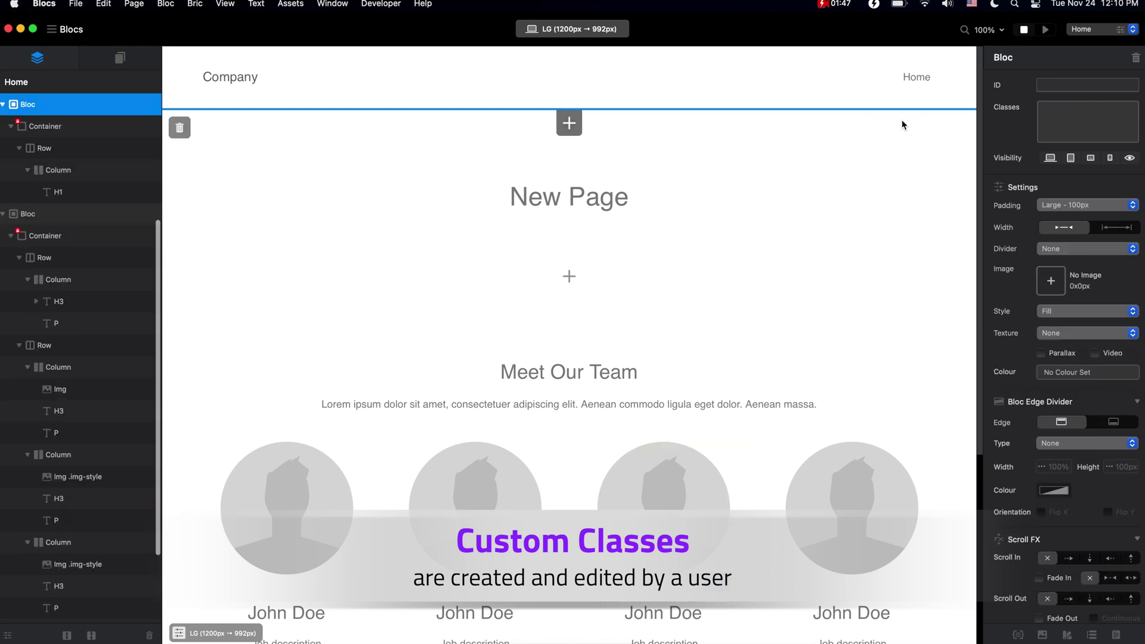
pyautogui.click(1104, 379)
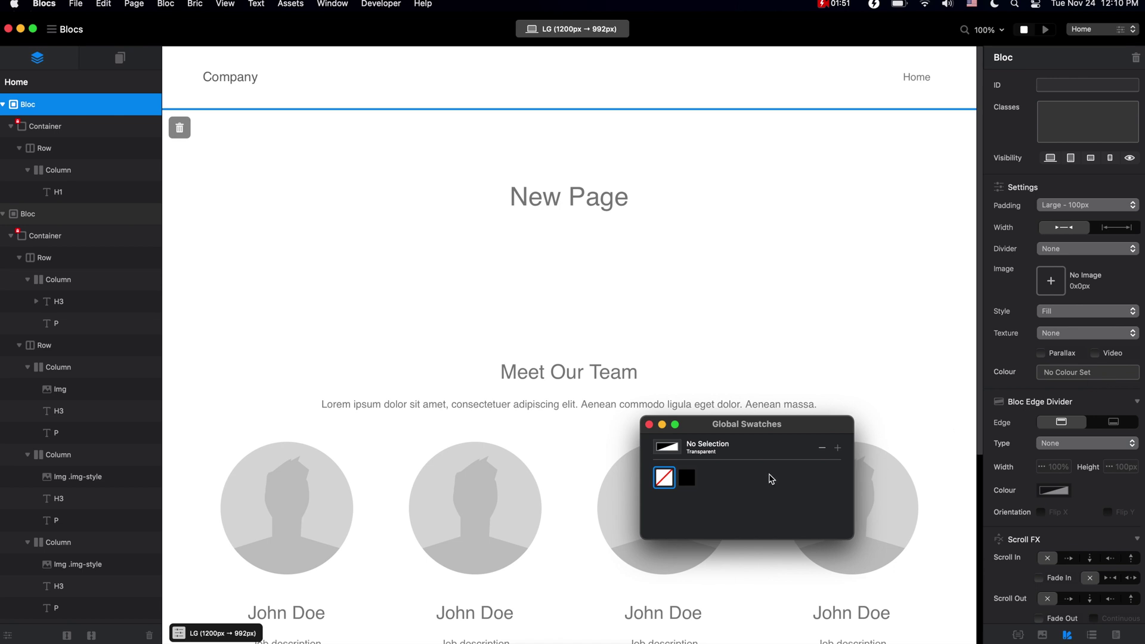
pyautogui.click(689, 481)
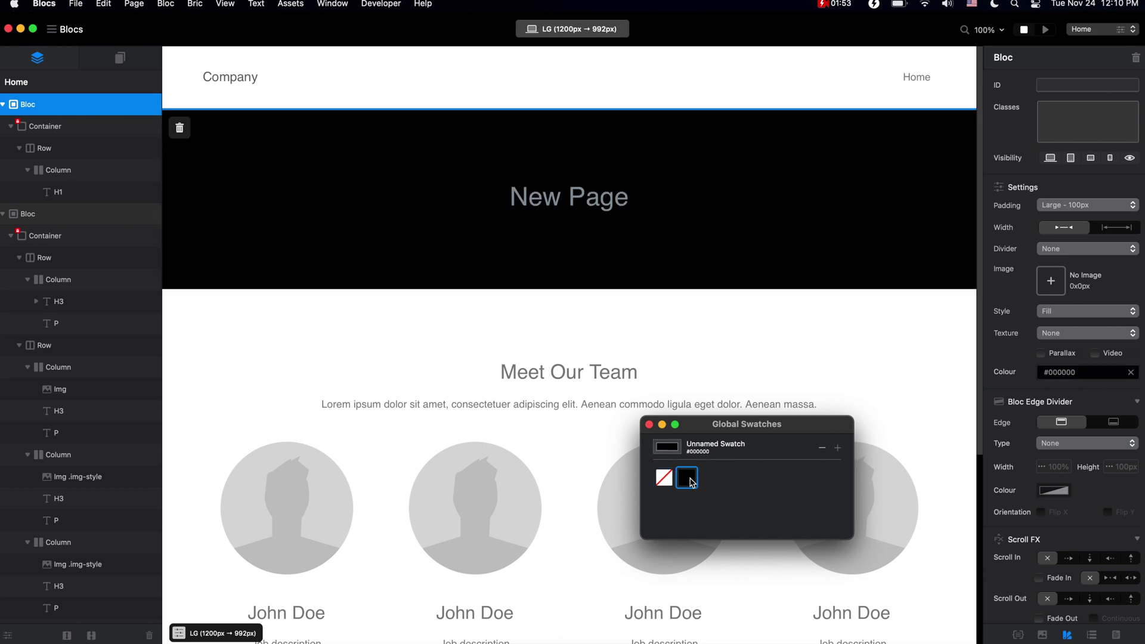
pyautogui.click(837, 448)
pyautogui.doubleClick(717, 481)
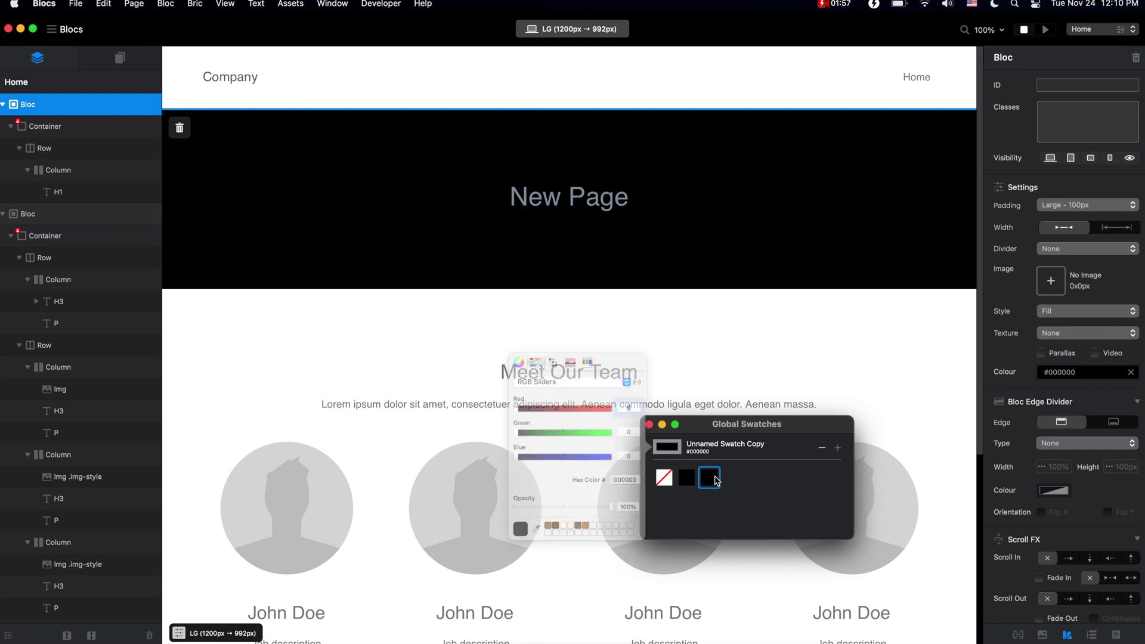
pyautogui.moveTo(554, 398); pyautogui.dragTo(559, 399)
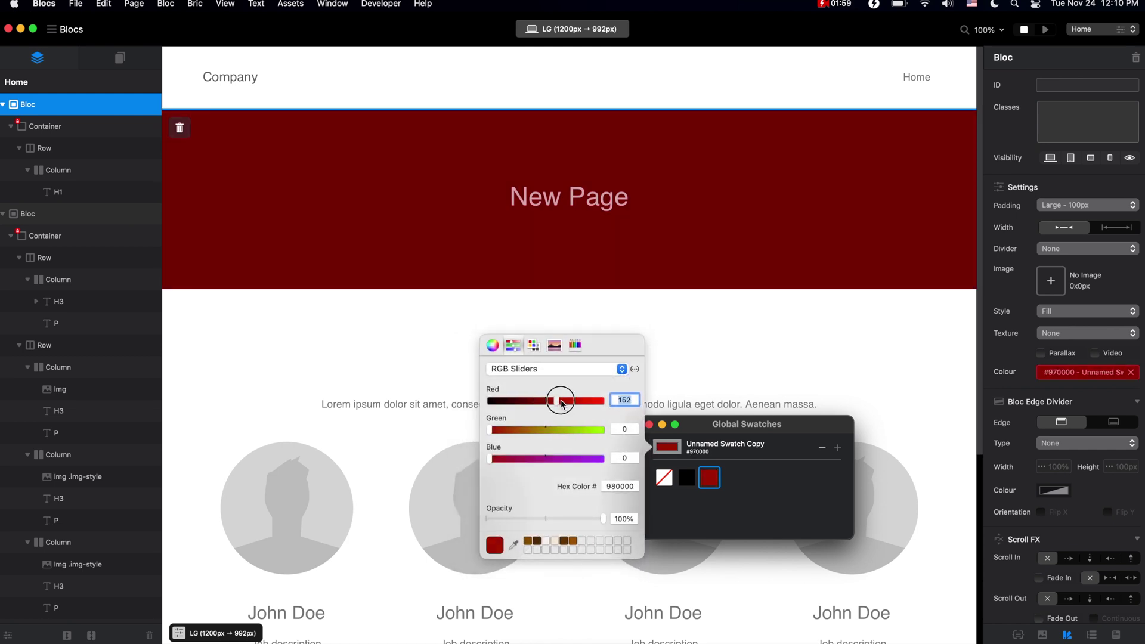
pyautogui.click(773, 465)
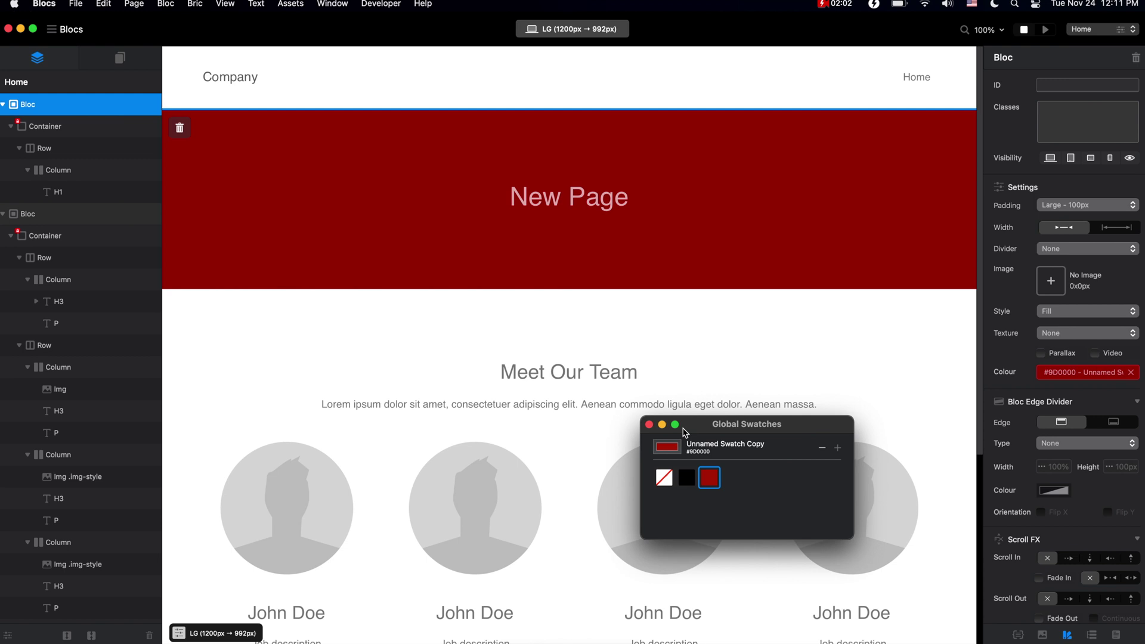
pyautogui.click(649, 425)
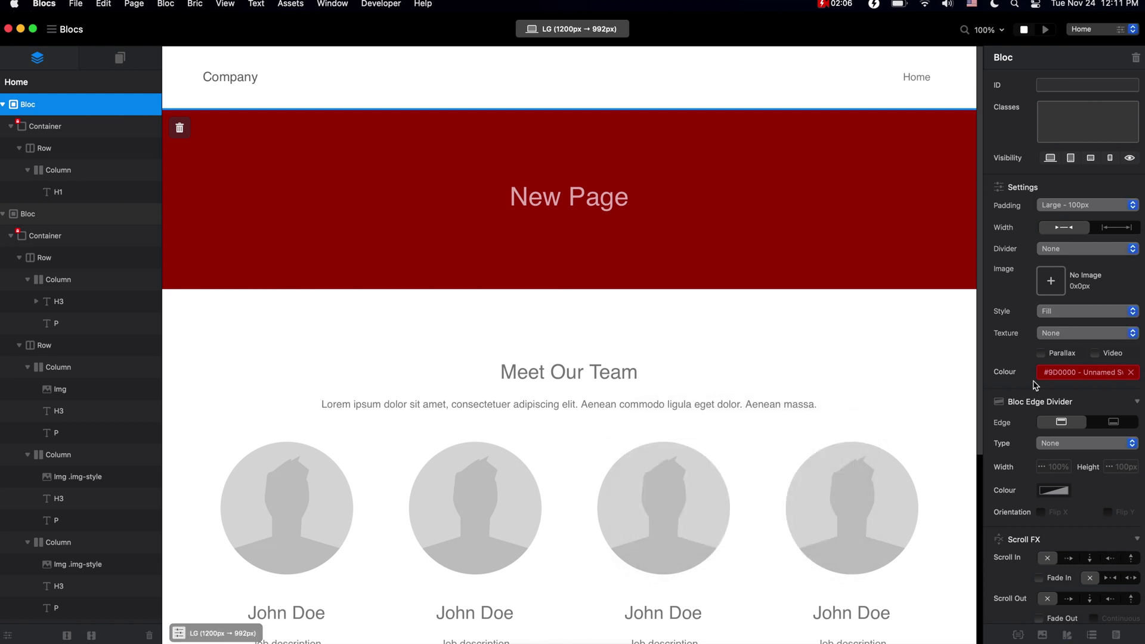
# Clear the hero bloc's red colour and add the new class custom-bg
pyautogui.click(1130, 373)
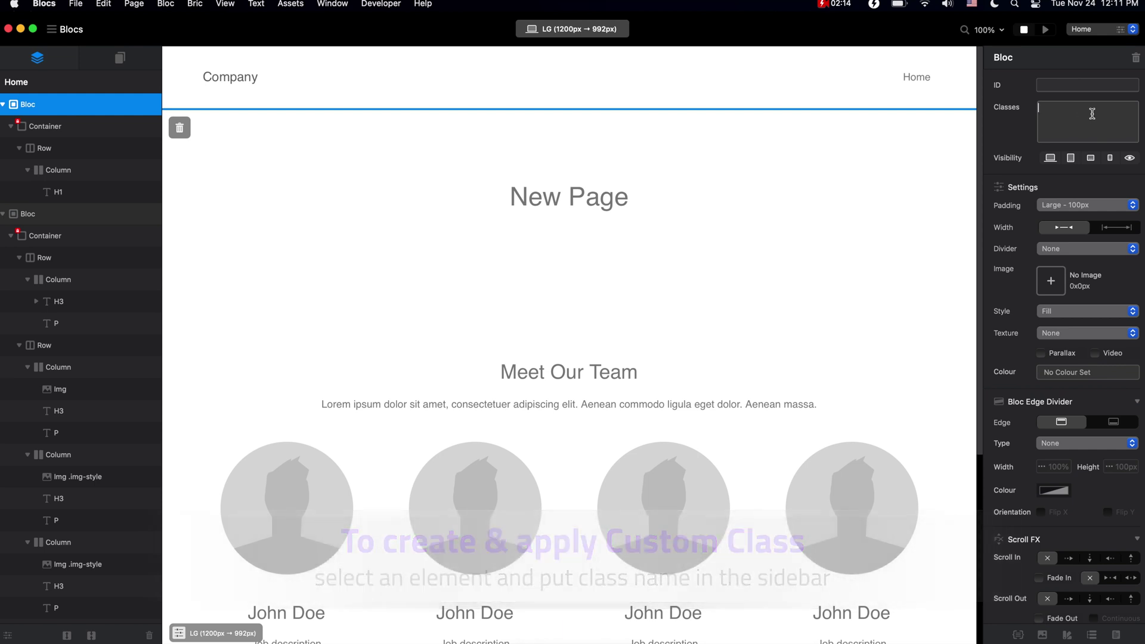
pyautogui.write('custom-bg')
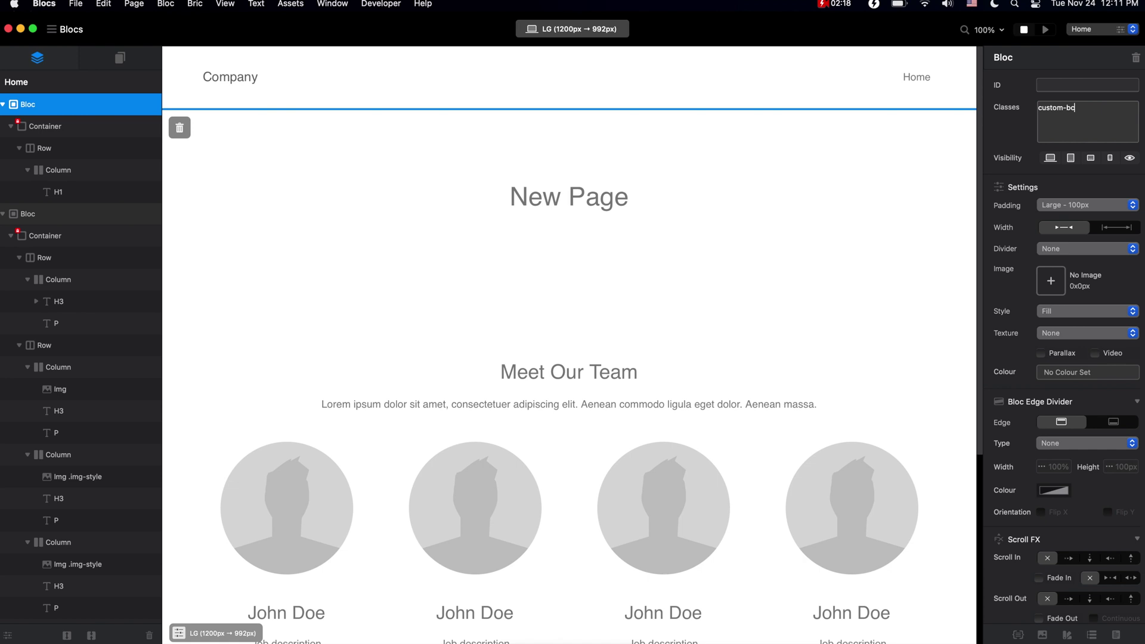
pyautogui.press('Return')
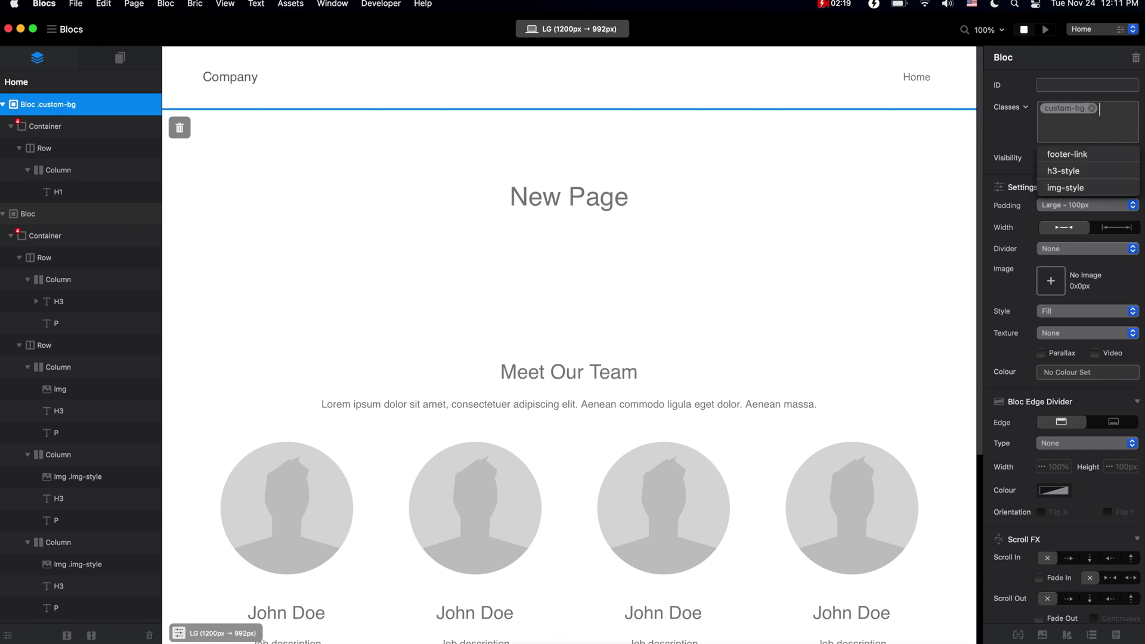
# Open the custom-bg Class Editor, browse its Box, Typography, Positioning, Shadow and Dimensions tabs, ending on Background
pyautogui.doubleClick(1066, 112)
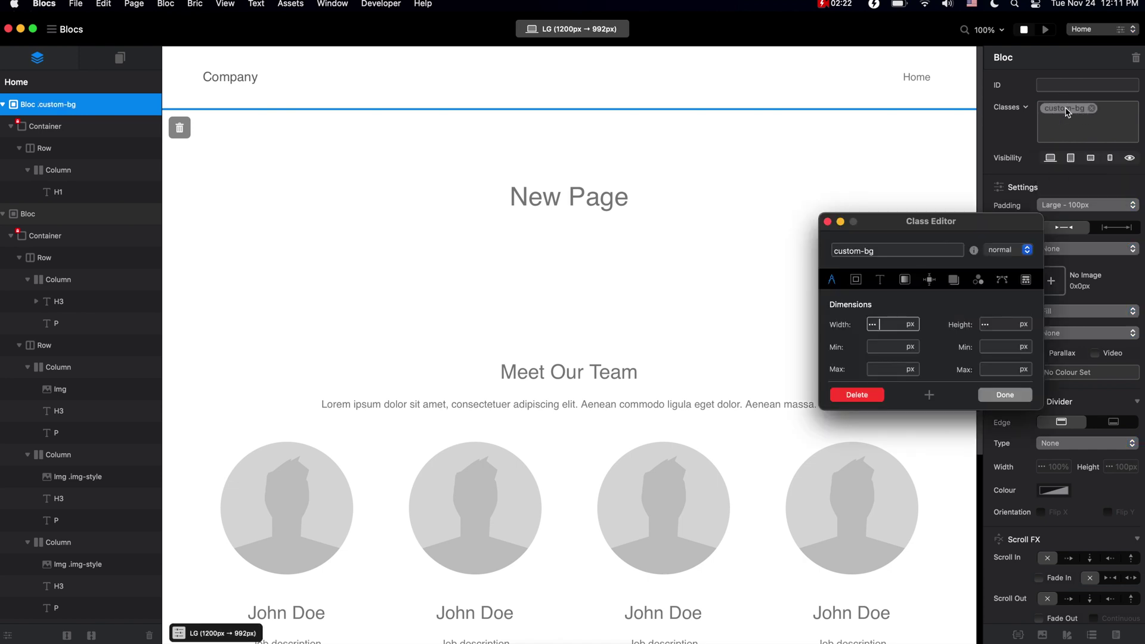
pyautogui.moveTo(1005, 220); pyautogui.dragTo(928, 209)
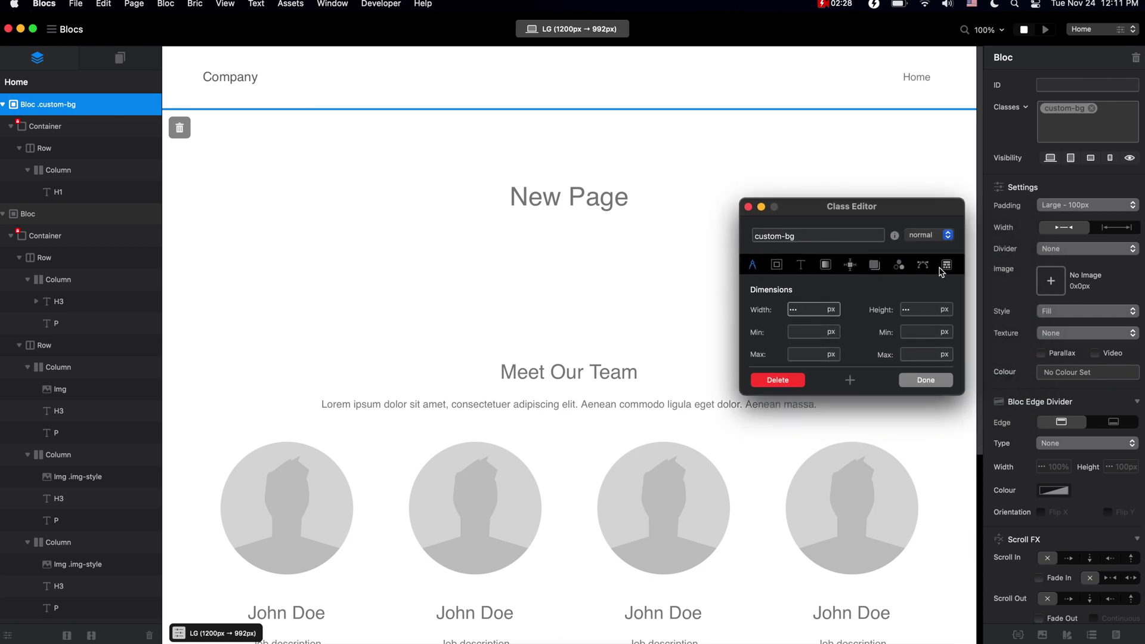
pyautogui.click(776, 264)
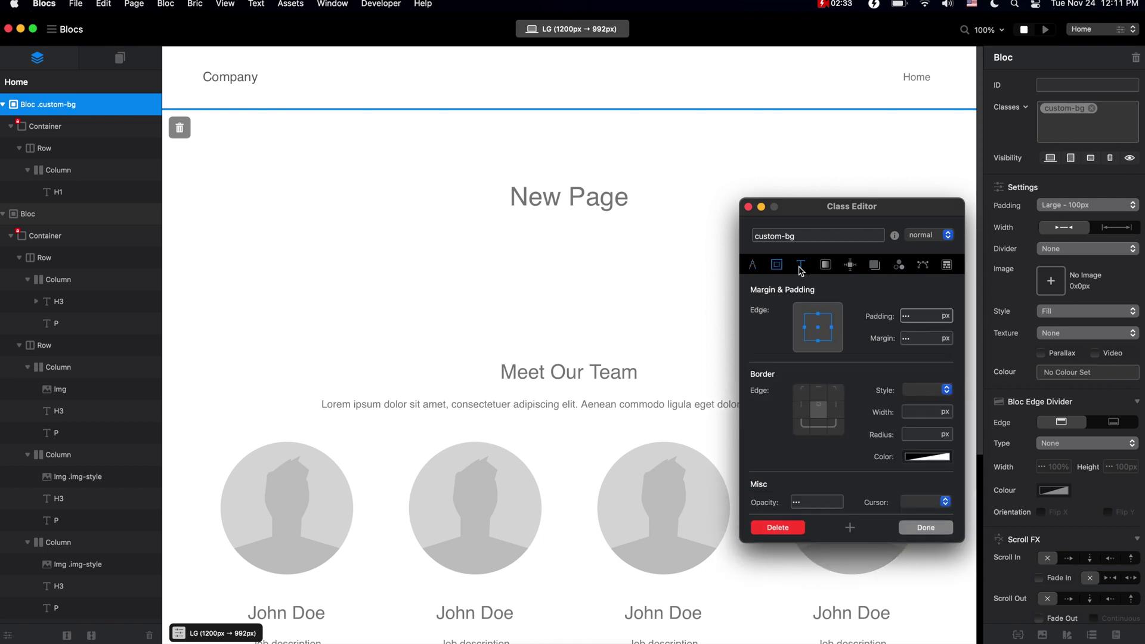
pyautogui.click(800, 266)
pyautogui.click(825, 265)
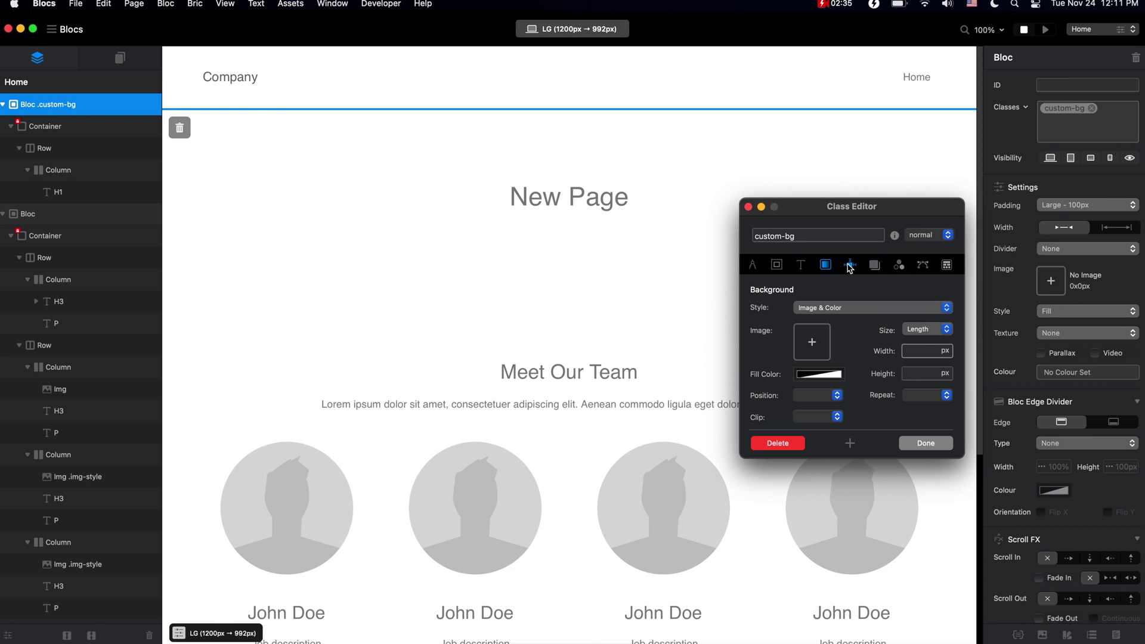
pyautogui.click(849, 265)
pyautogui.click(874, 264)
pyautogui.click(757, 267)
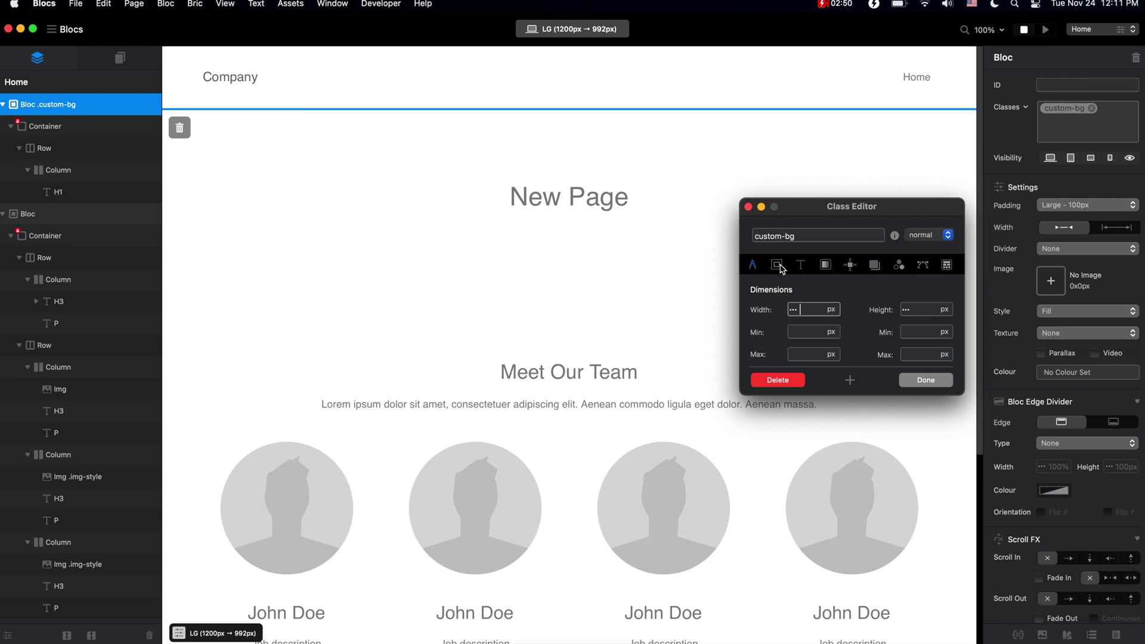
pyautogui.click(776, 266)
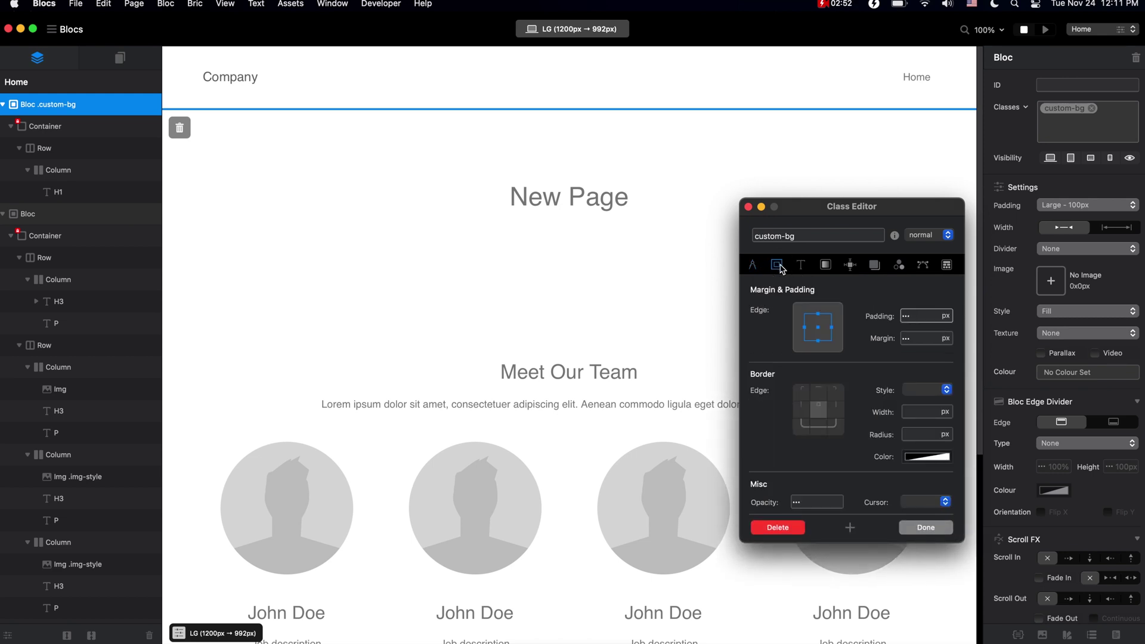
pyautogui.click(825, 266)
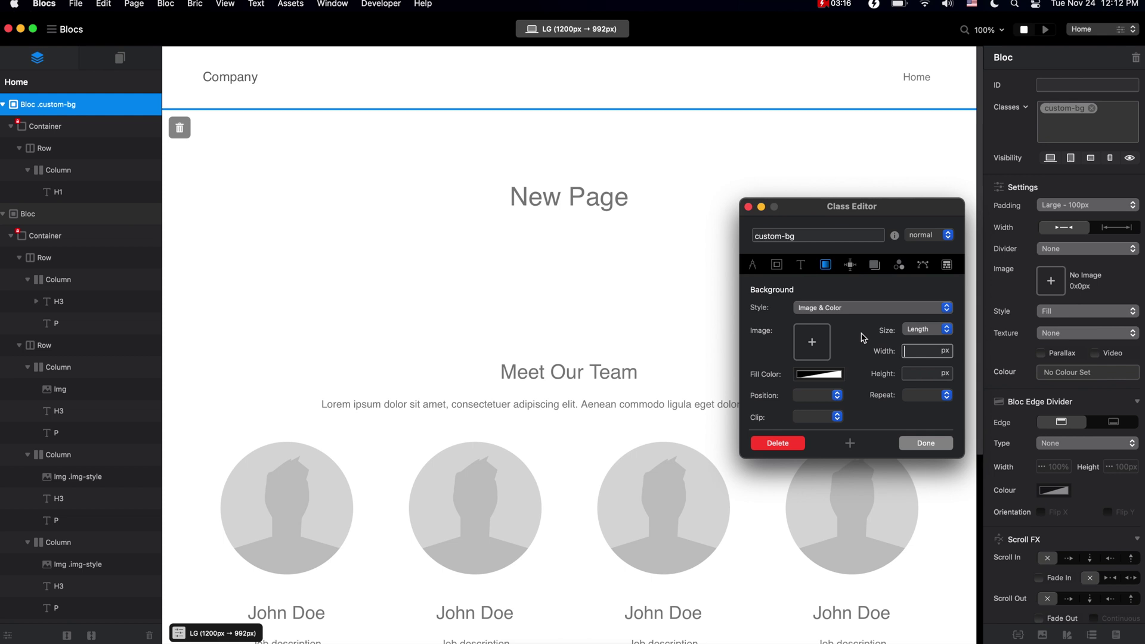
# Switch the custom-bg background to a gradient with red, magenta and blue stops, blue at about 59%
pyautogui.click(837, 308)
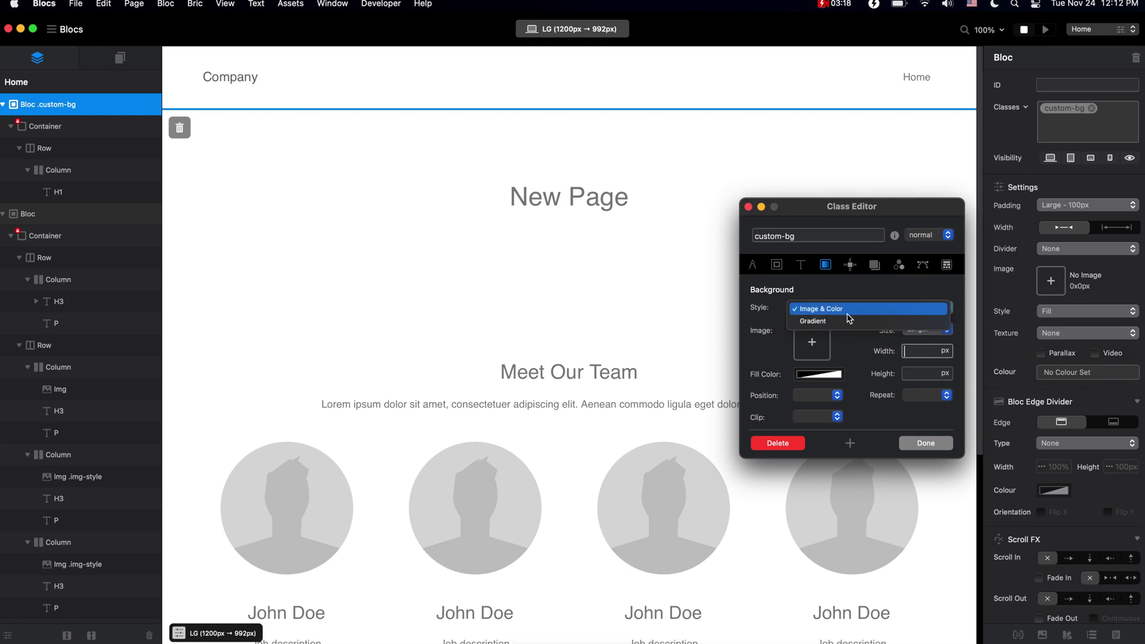
pyautogui.click(849, 321)
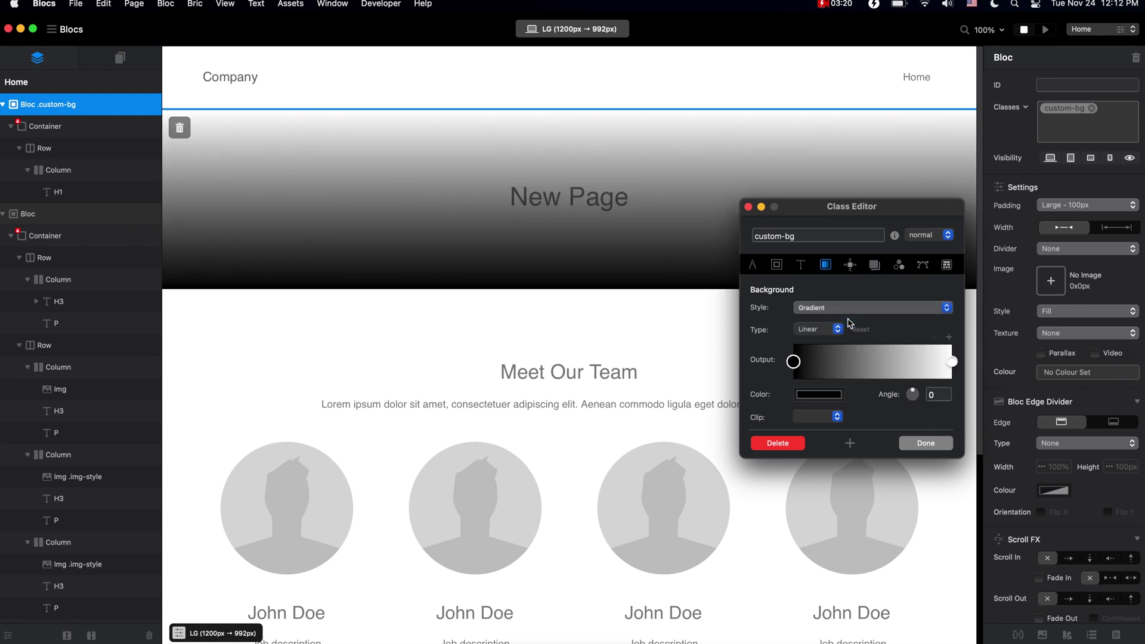
pyautogui.click(811, 394)
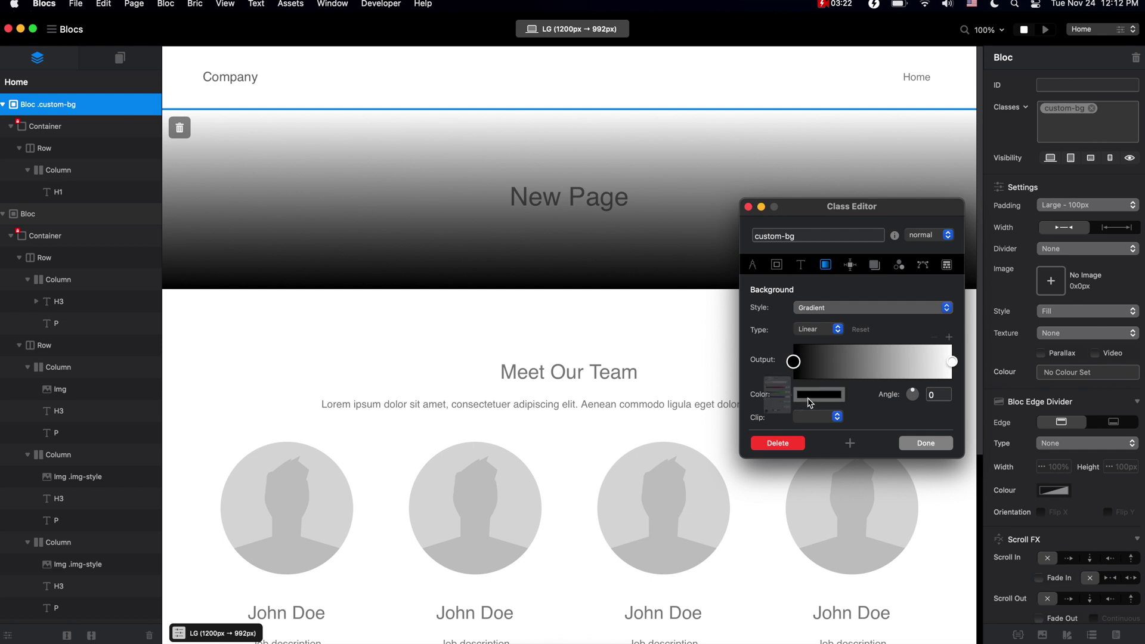
pyautogui.moveTo(703, 349)
pyautogui.mouseDown()
pyautogui.moveTo(734, 348)
pyautogui.moveTo(689, 348)
pyautogui.moveTo(711, 348)
pyautogui.mouseUp()
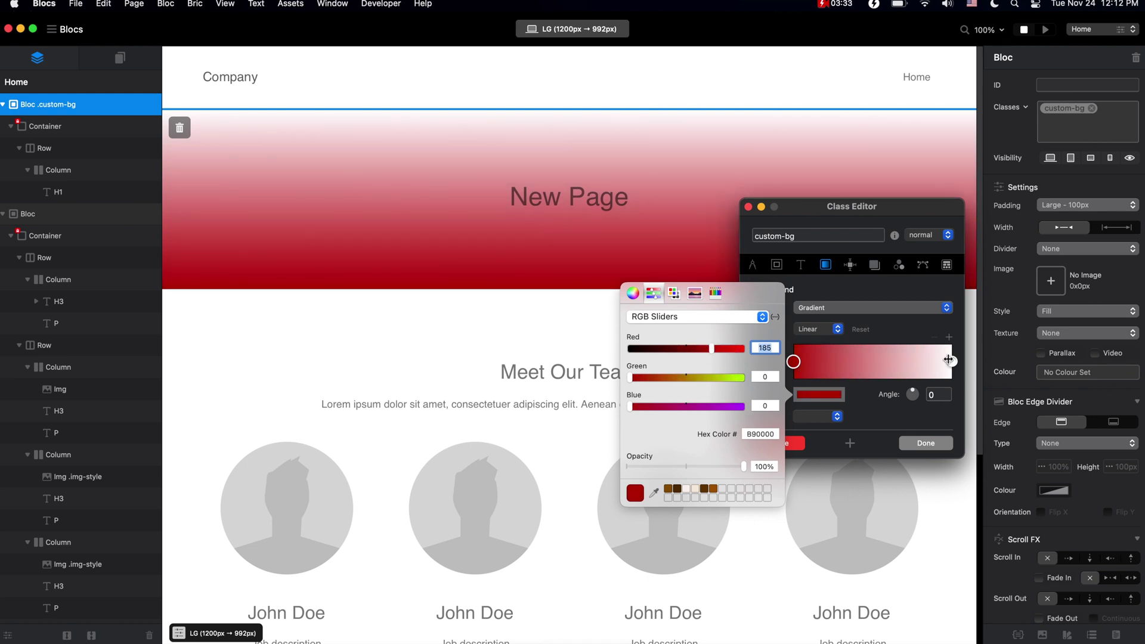
pyautogui.click(948, 359)
pyautogui.click(819, 394)
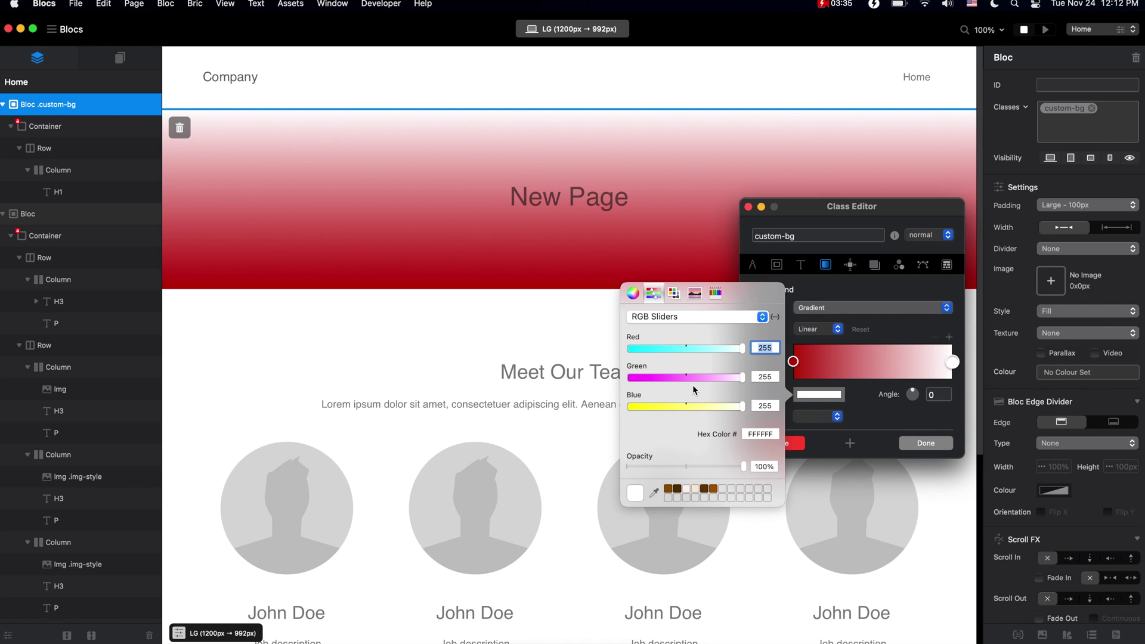
pyautogui.moveTo(685, 378); pyautogui.dragTo(663, 381)
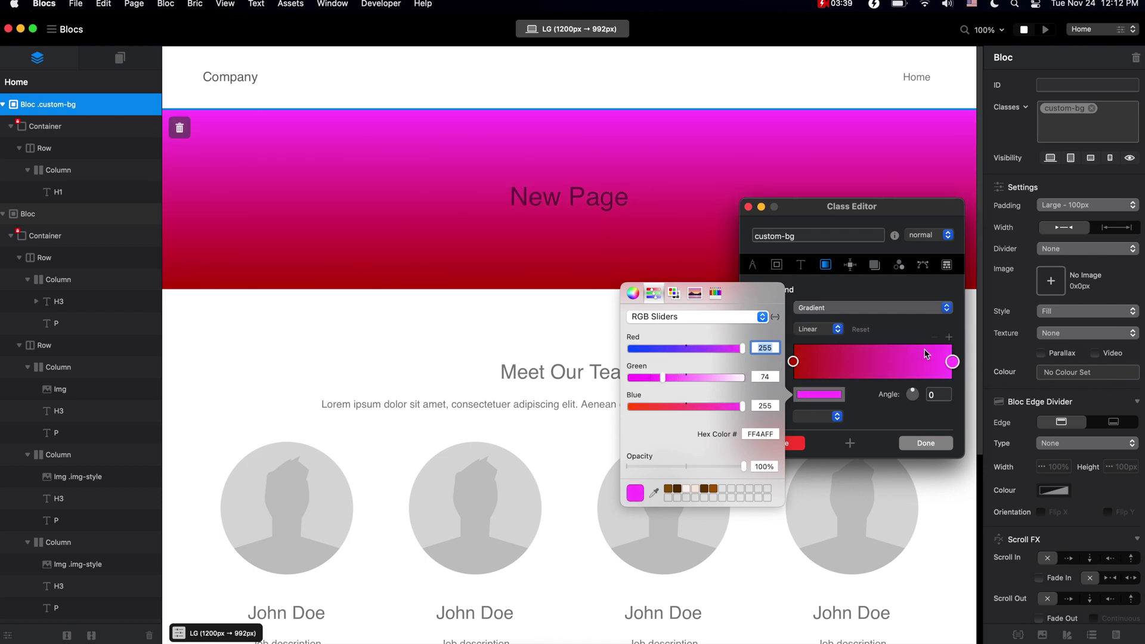
pyautogui.click(949, 337)
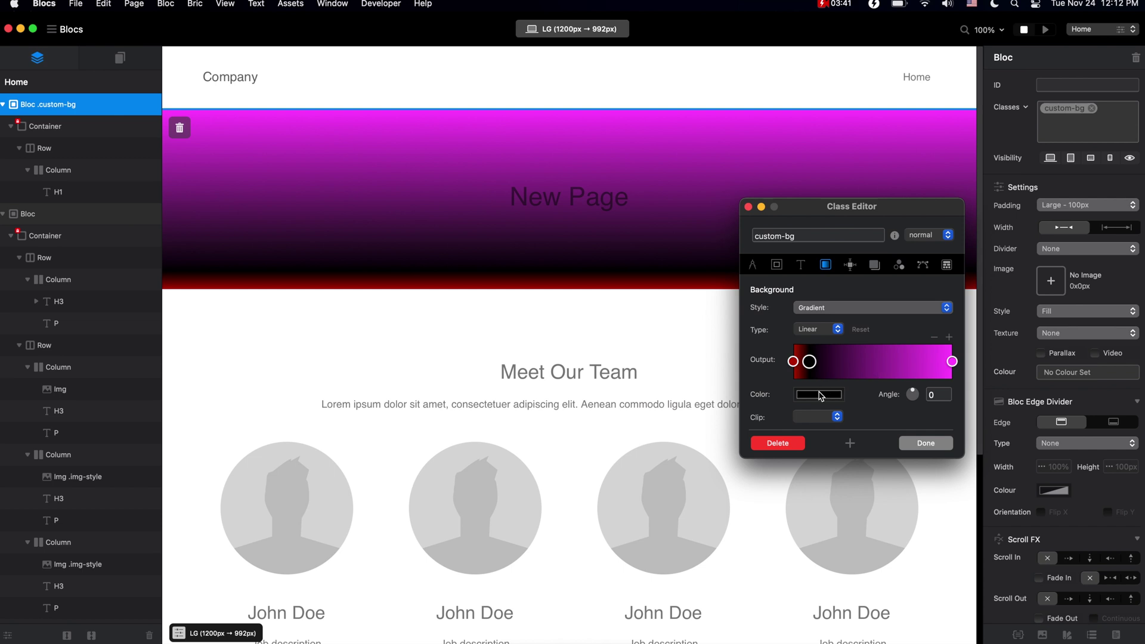
pyautogui.click(821, 395)
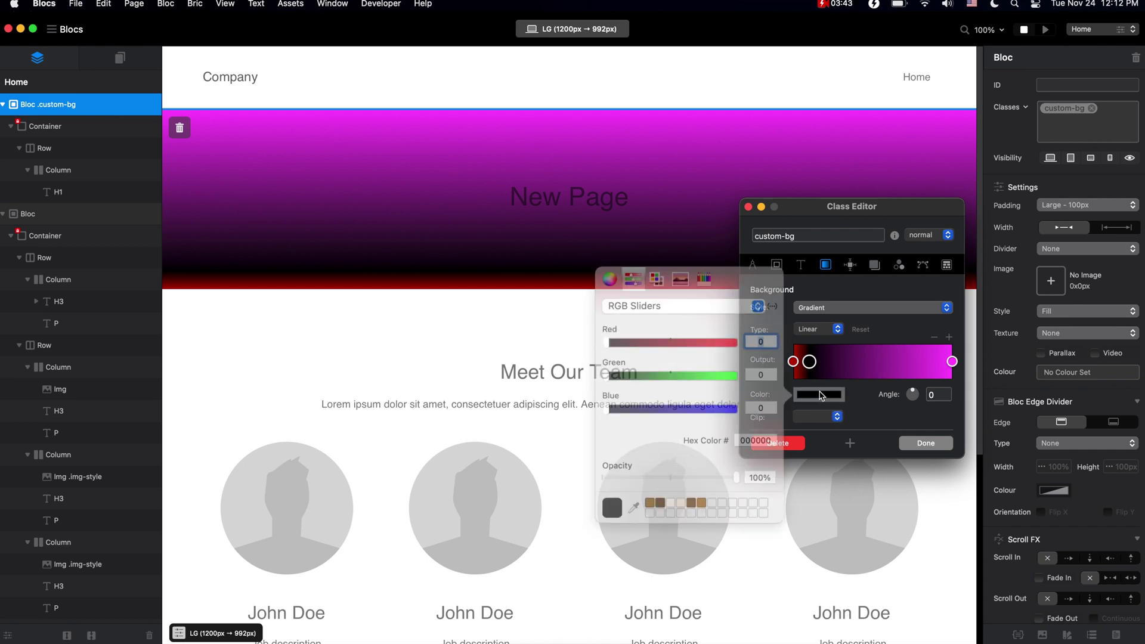
pyautogui.moveTo(694, 407); pyautogui.dragTo(737, 407)
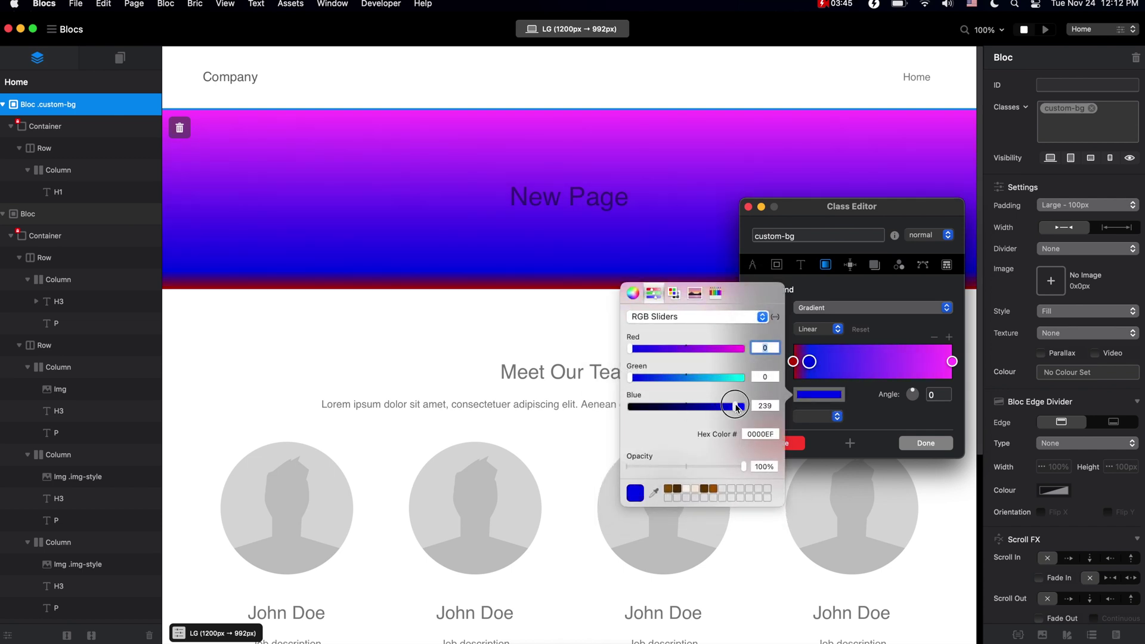
pyautogui.moveTo(810, 362); pyautogui.dragTo(879, 362)
# Set the gradient type to Radial with an angle of 169 and finish editing
pyautogui.click(832, 329)
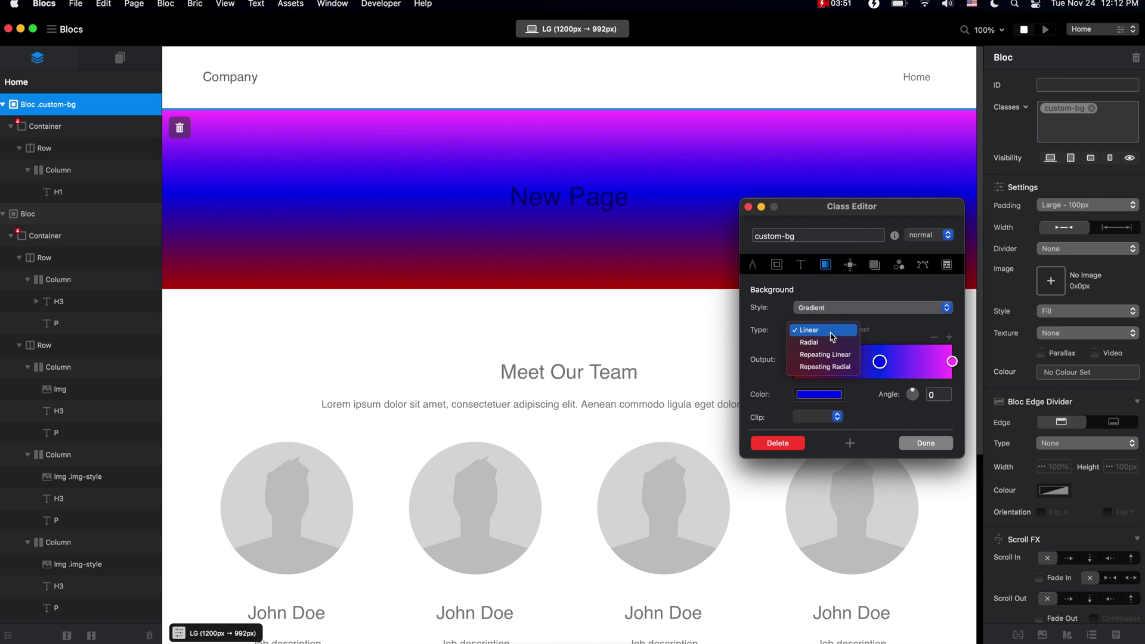
pyautogui.click(830, 343)
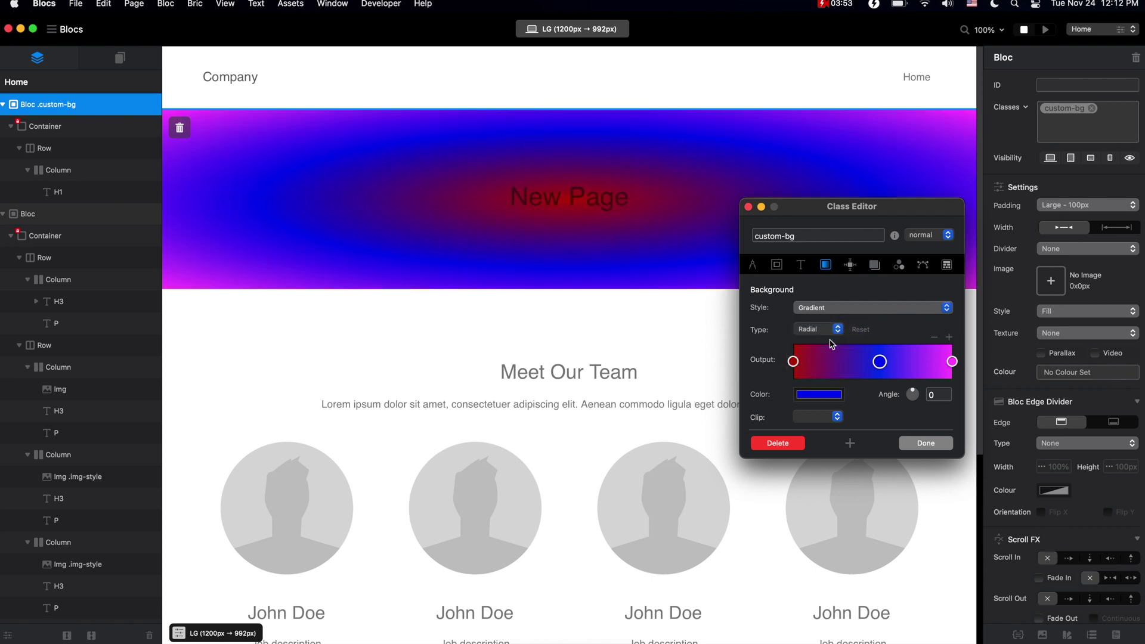
pyautogui.click(832, 333)
pyautogui.click(832, 342)
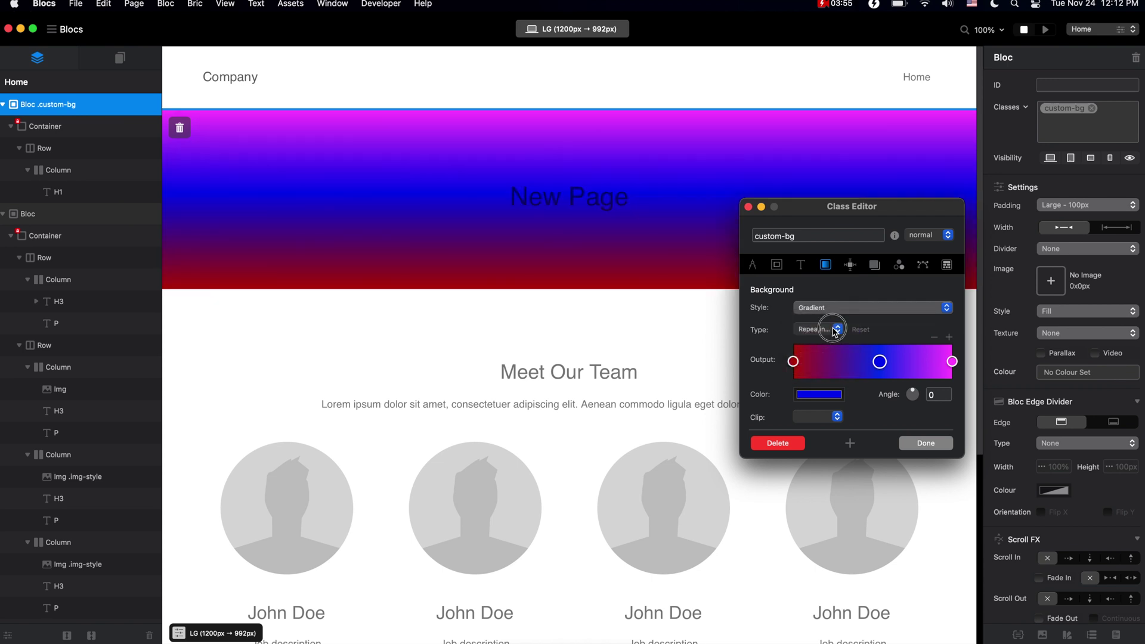
pyautogui.click(831, 330)
pyautogui.click(833, 343)
pyautogui.click(834, 329)
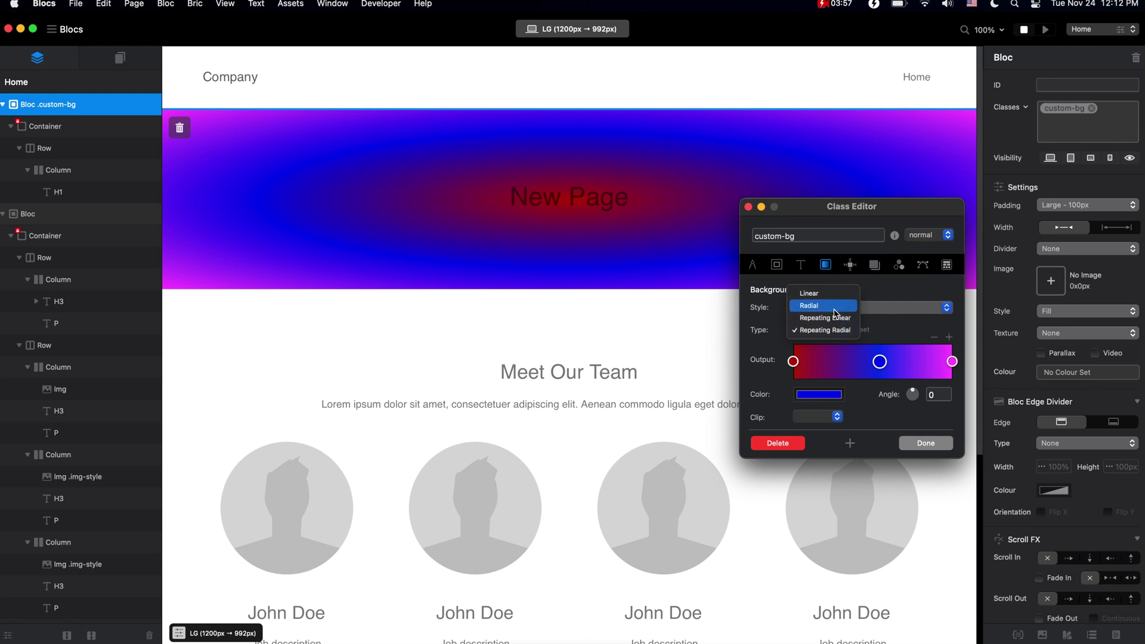
pyautogui.click(834, 305)
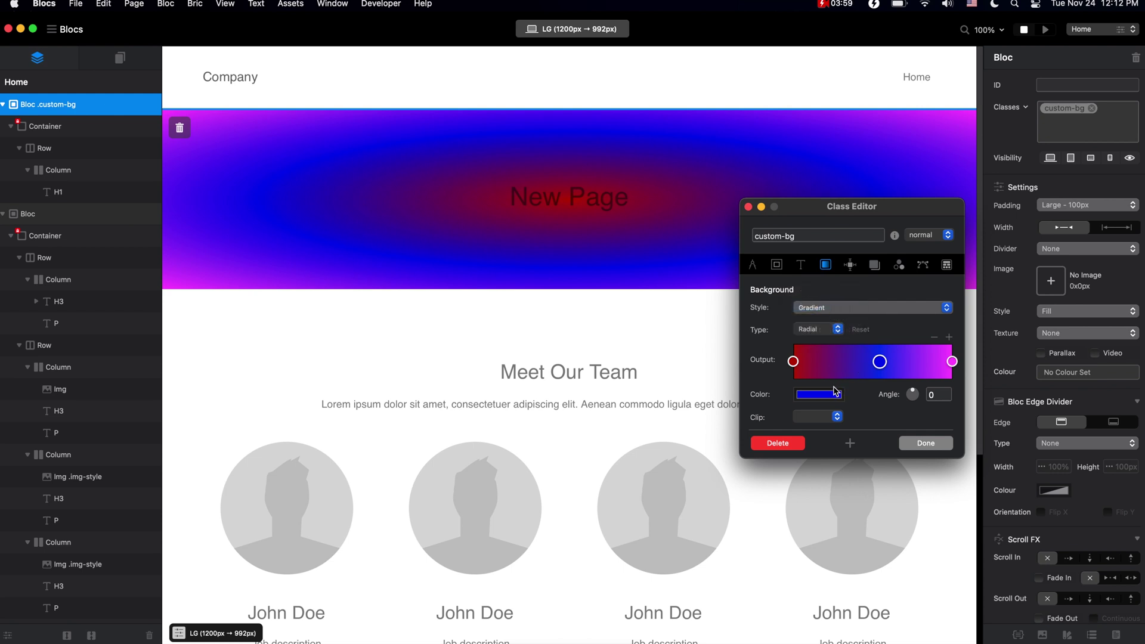
pyautogui.moveTo(912, 394); pyautogui.dragTo(915, 425)
pyautogui.moveTo(879, 361); pyautogui.dragTo(936, 361)
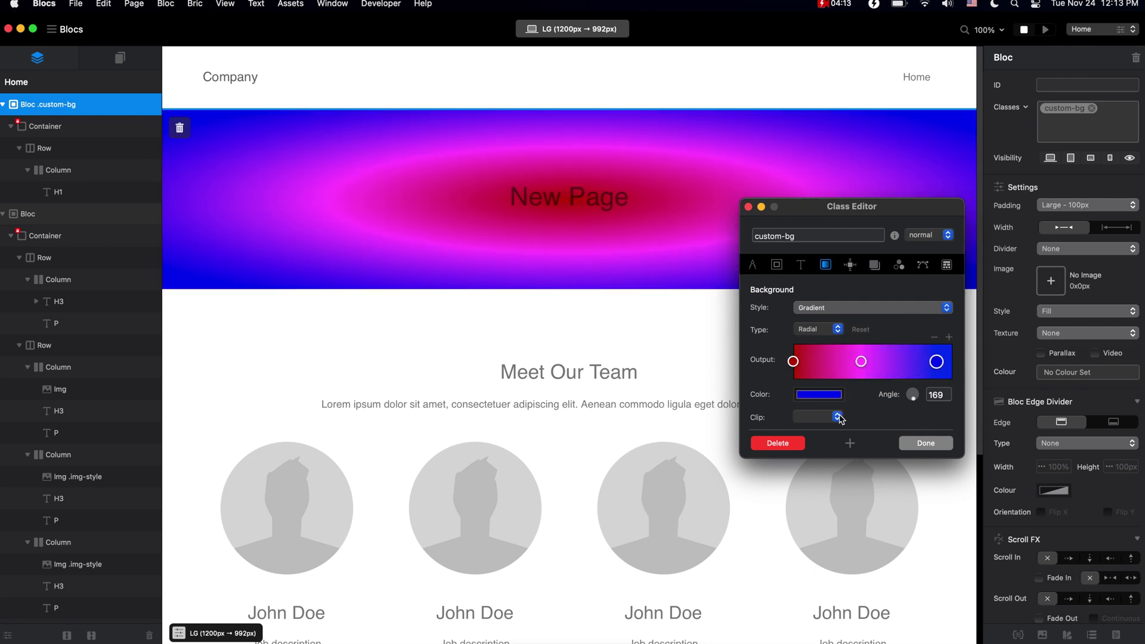
pyautogui.click(925, 443)
# Preview the page live, select and deselect the New Page heading, then stop the preview
pyautogui.click(1045, 29)
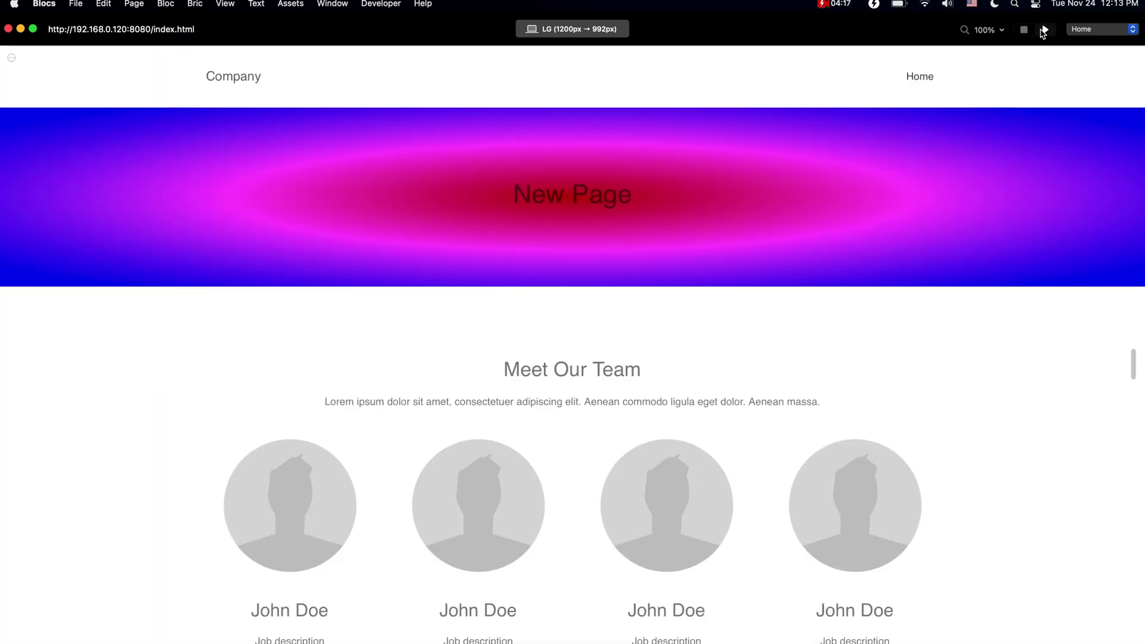
pyautogui.moveTo(484, 192); pyautogui.dragTo(639, 188)
pyautogui.click(811, 197)
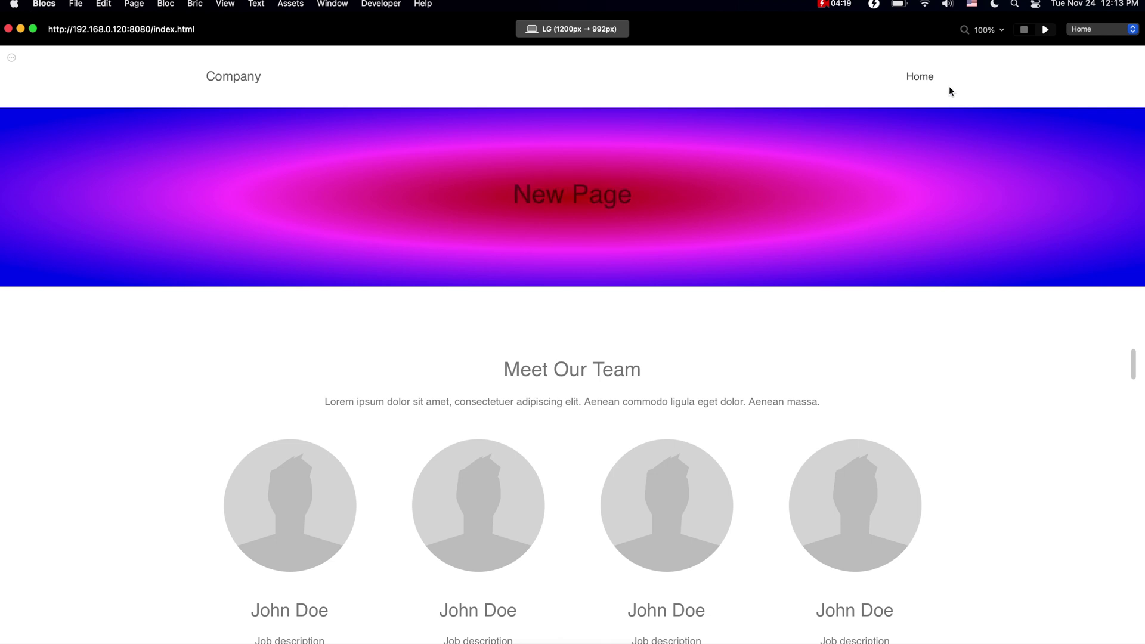
pyautogui.click(1023, 29)
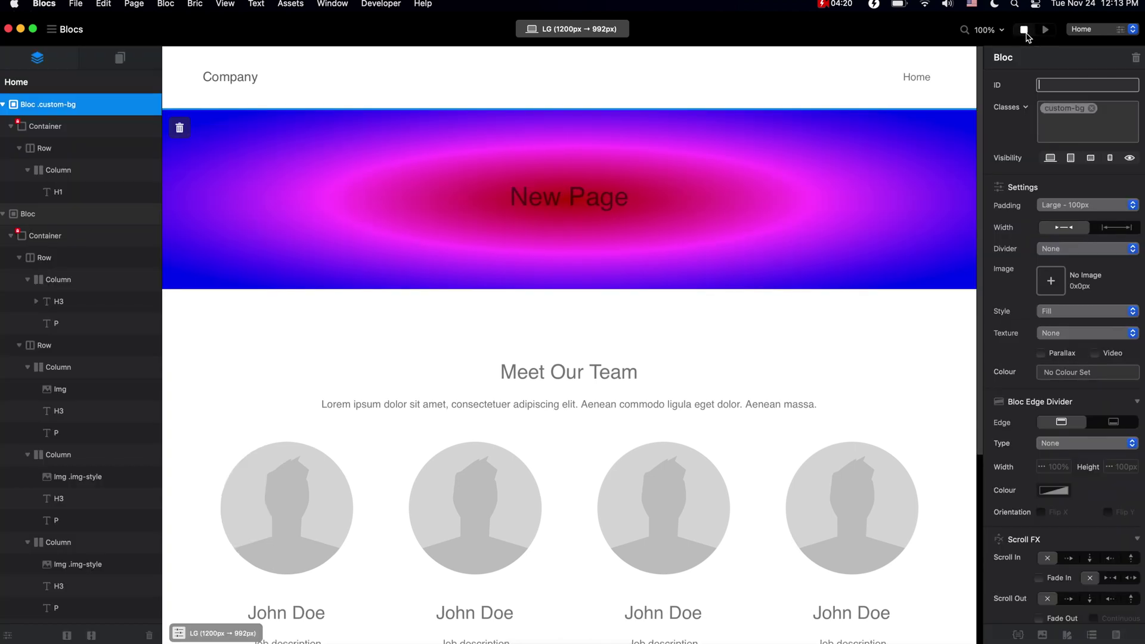
# Remove the custom-bg class from the hero bloc, re-adding and removing it, then show Class Manager
pyautogui.doubleClick(1068, 109)
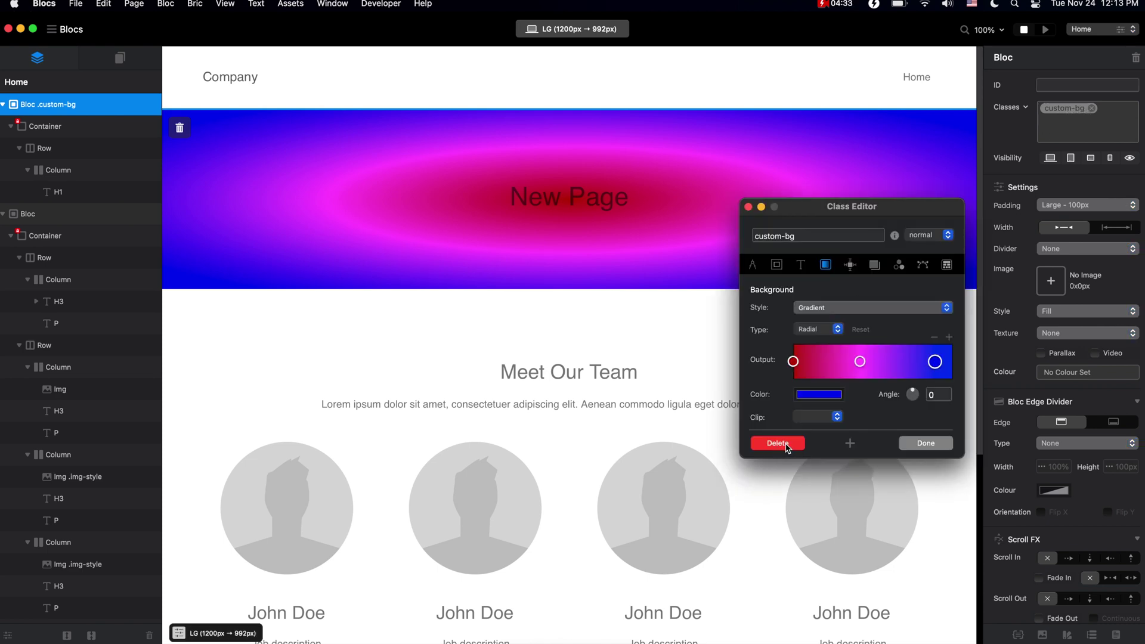
pyautogui.click(925, 443)
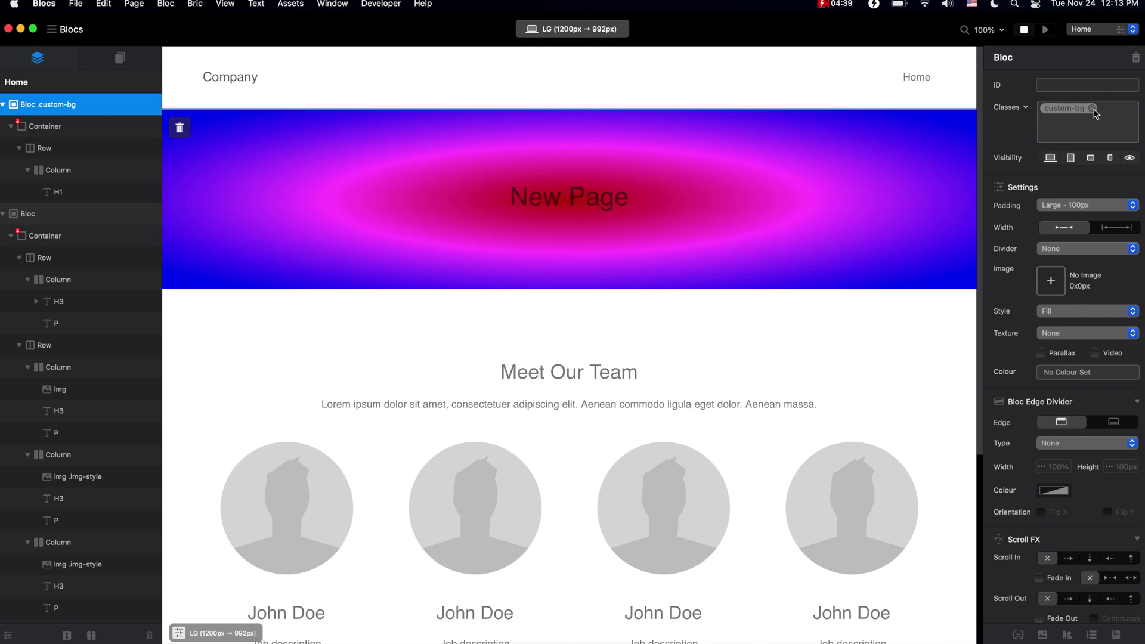
pyautogui.click(1092, 110)
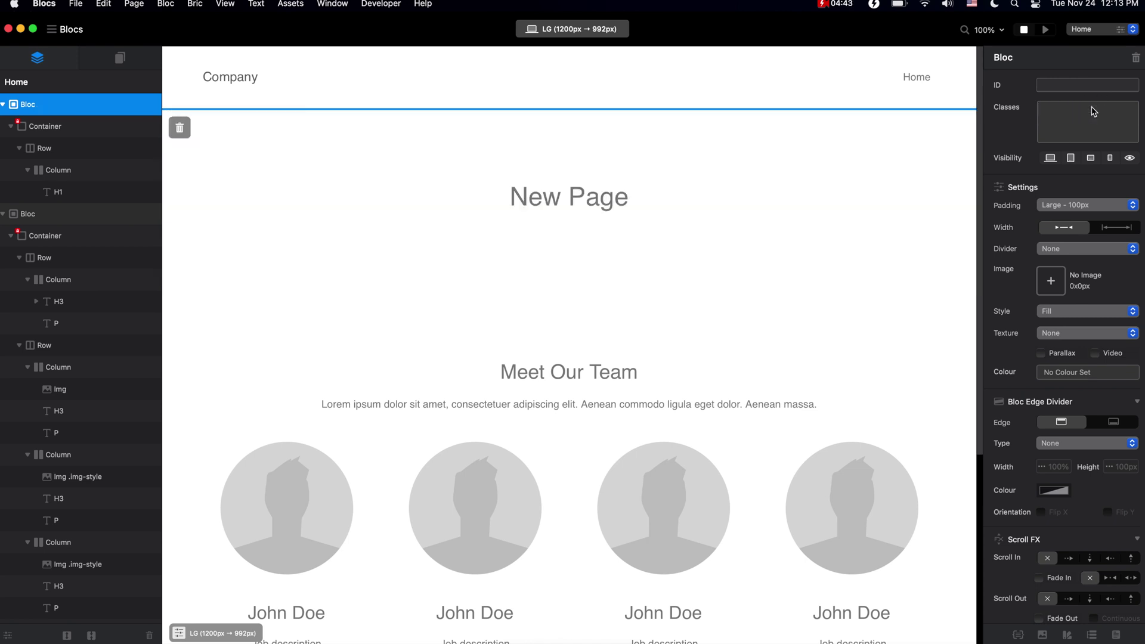
pyautogui.write('cus')
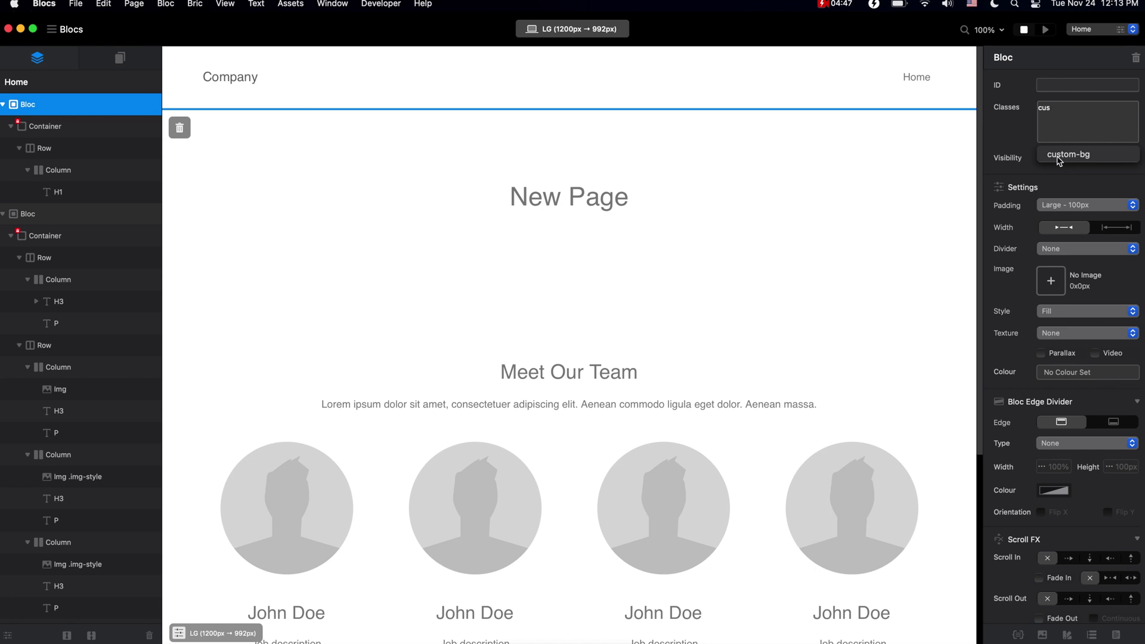
pyautogui.click(1091, 158)
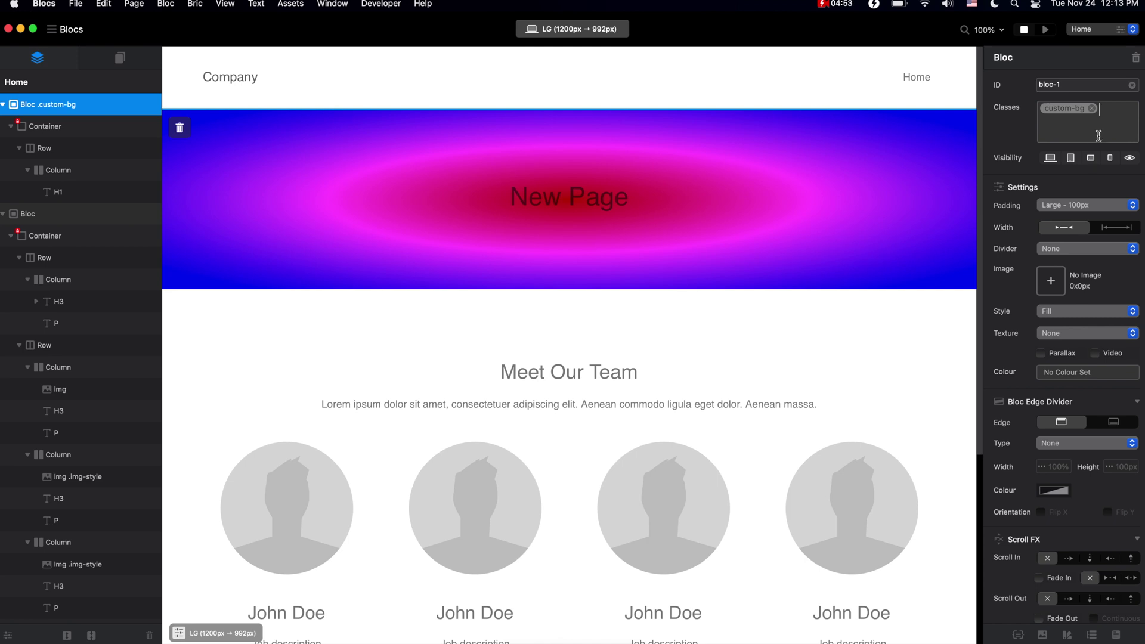
pyautogui.click(1091, 108)
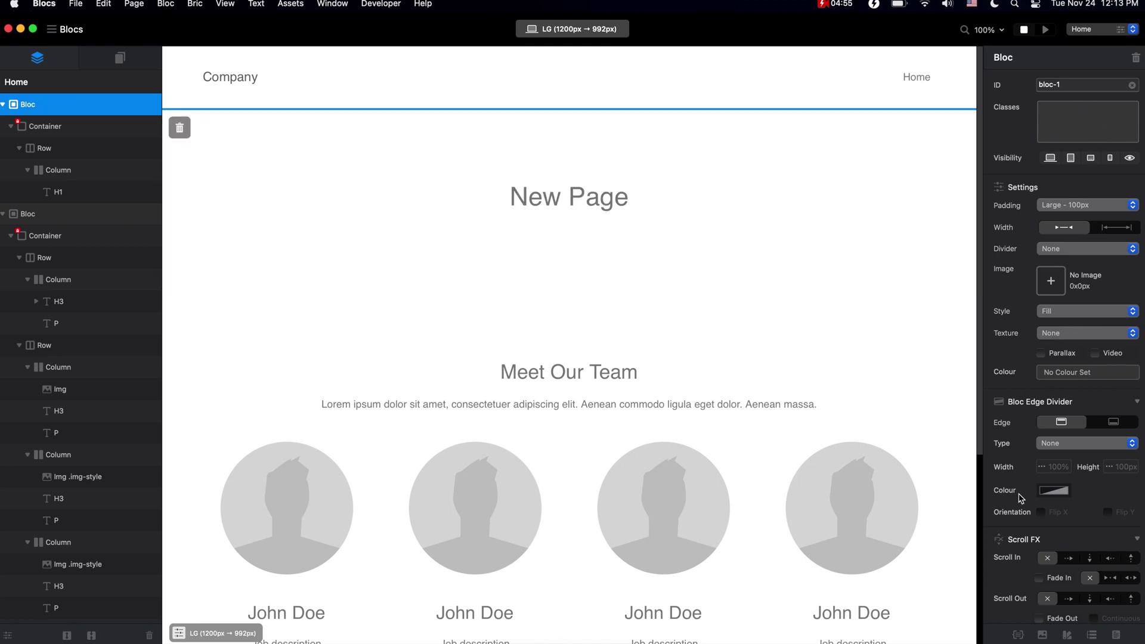
pyautogui.click(1017, 633)
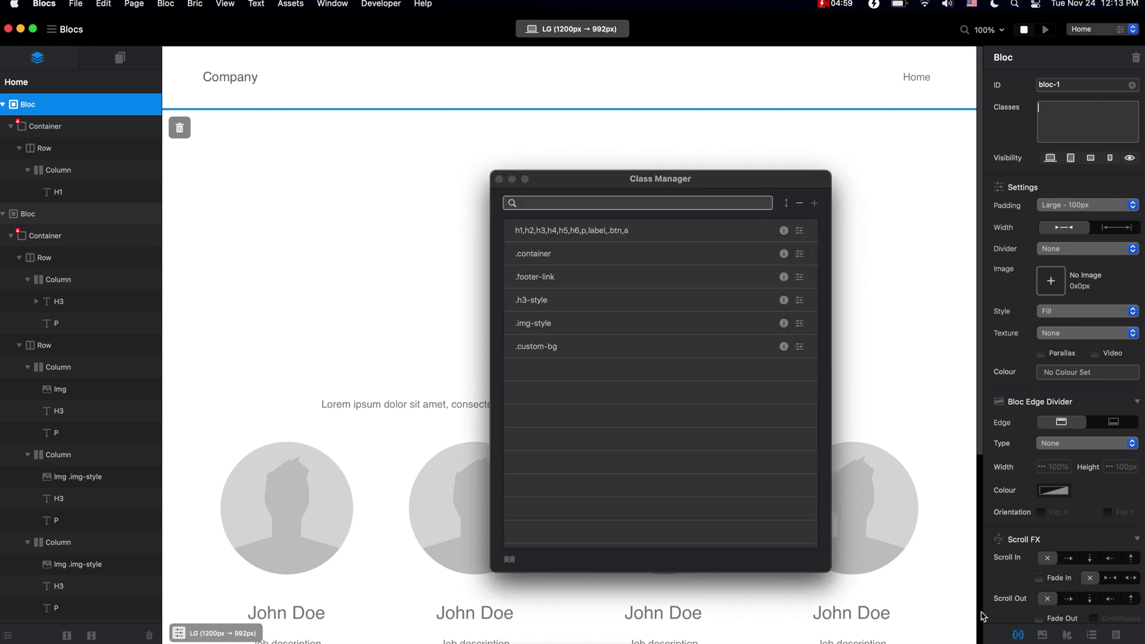
# Delete the unused .custom-bg class via Delete all unused classes and close the Class Manager
pyautogui.moveTo(701, 183); pyautogui.dragTo(652, 181)
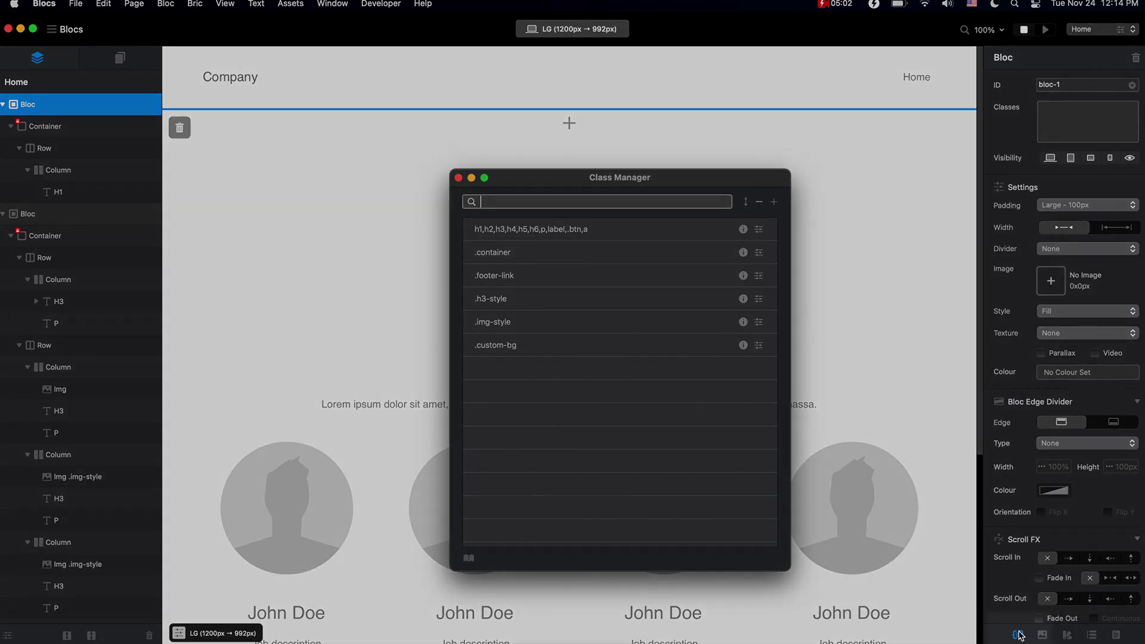
pyautogui.click(1017, 633)
pyautogui.click(1018, 636)
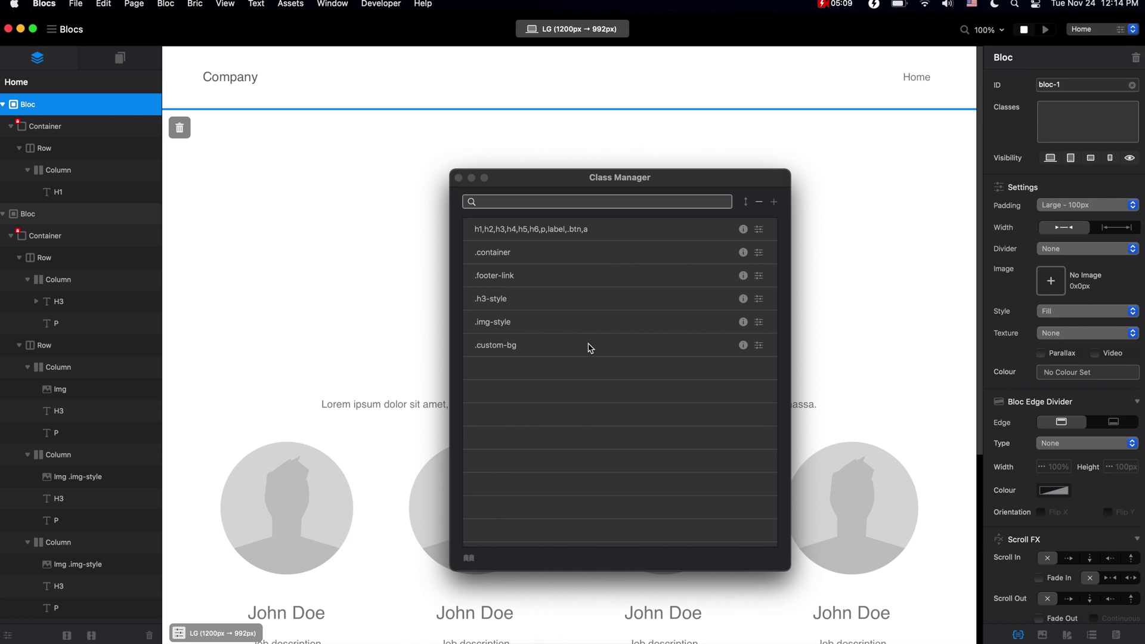
pyautogui.click(596, 349)
pyautogui.click(610, 351)
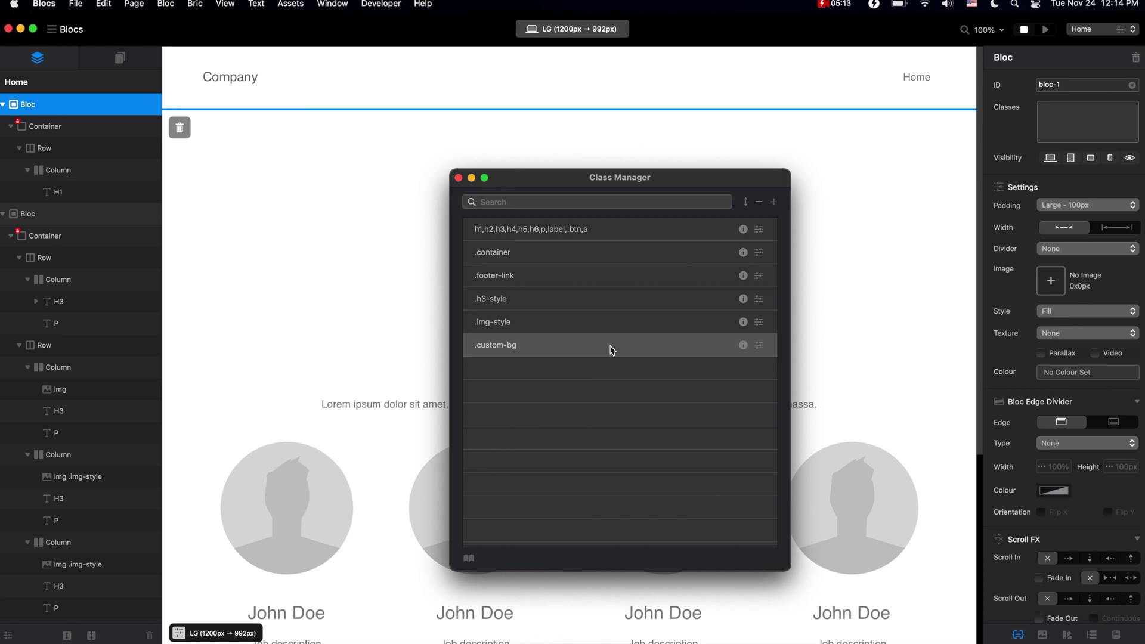
pyautogui.click(759, 205)
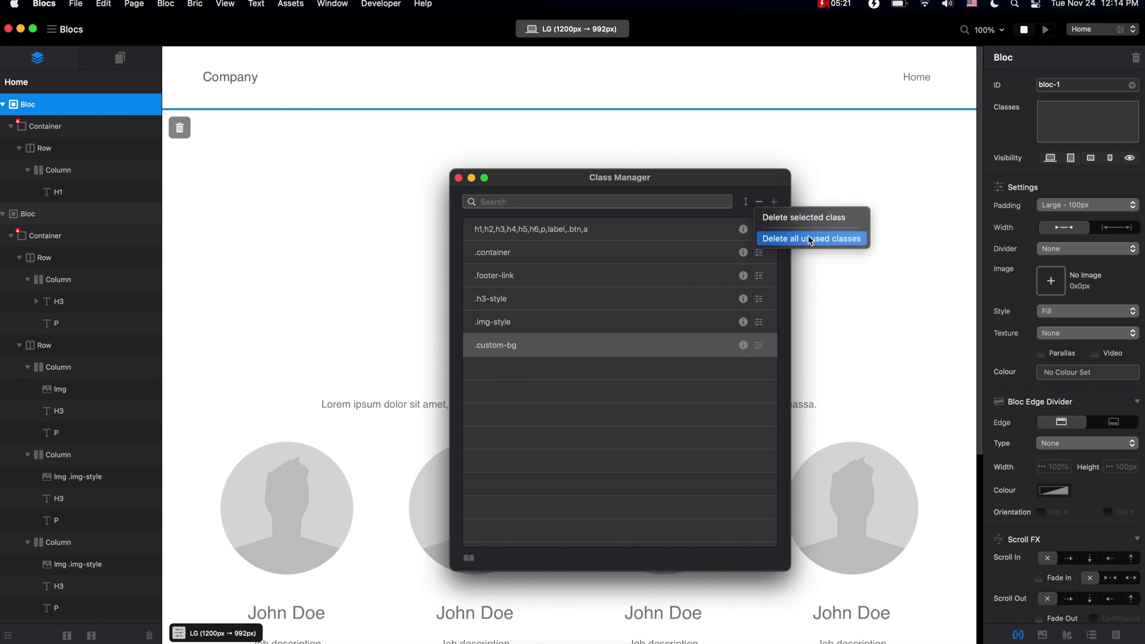
pyautogui.click(860, 240)
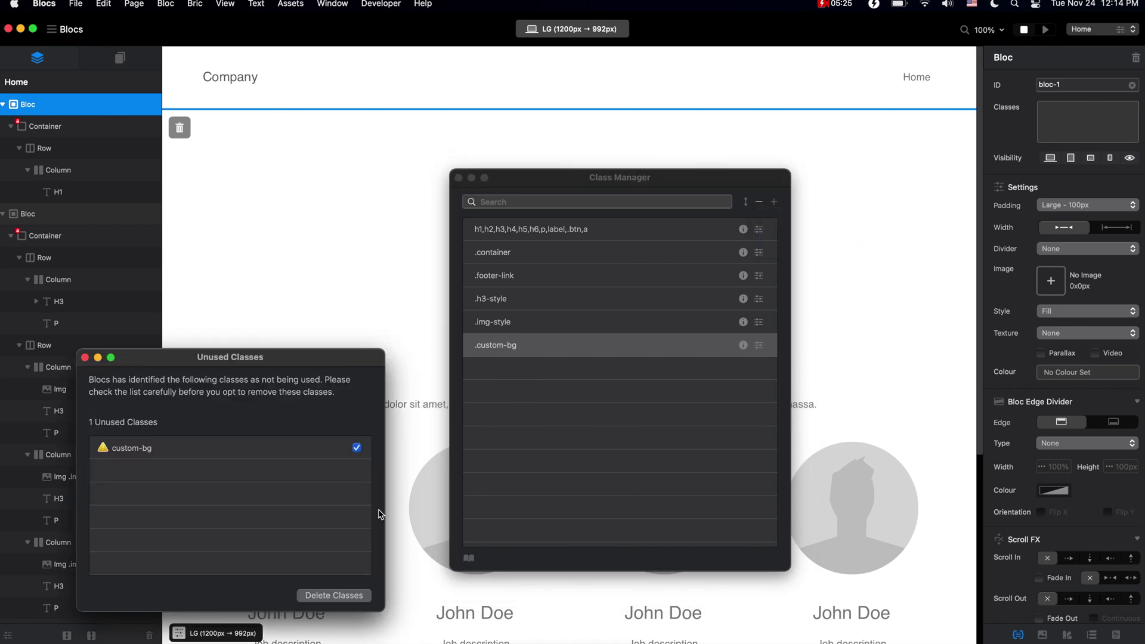
pyautogui.click(339, 596)
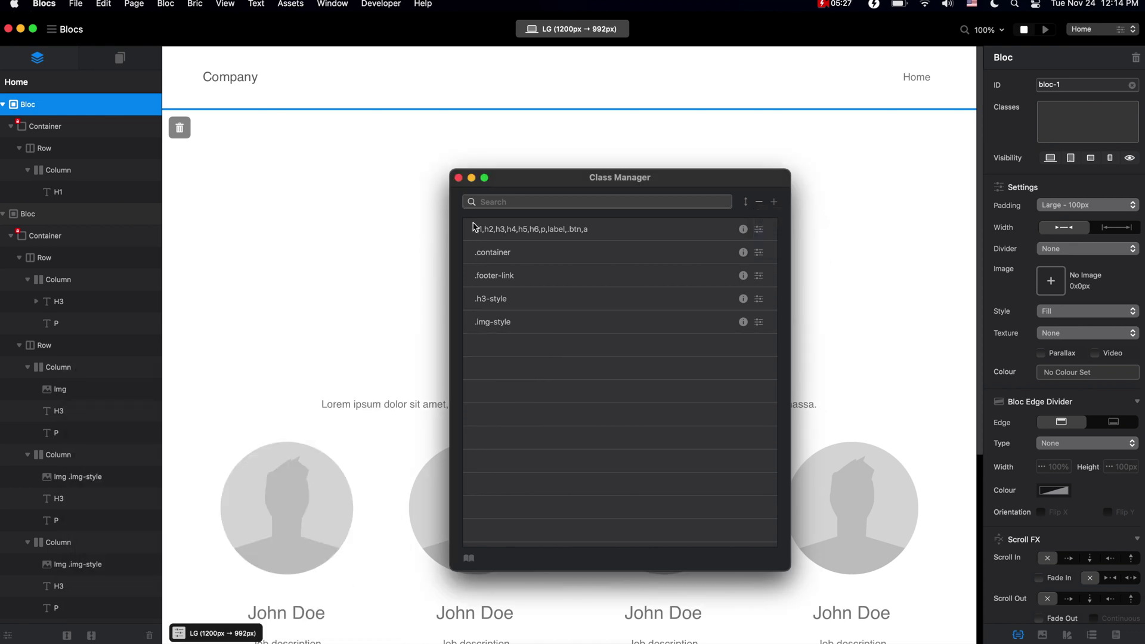
pyautogui.click(459, 178)
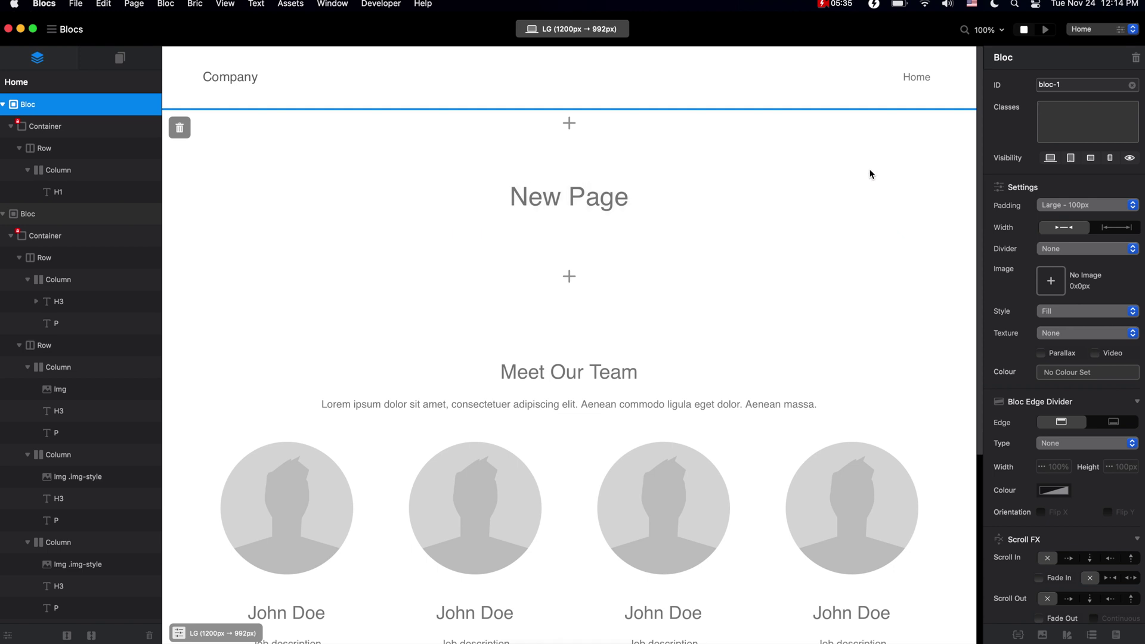
# Open Barista.bloc from the recent projects, discarding changes to the current project
pyautogui.scroll(-3, 786, 377)
pyautogui.scroll(3, 786, 377)
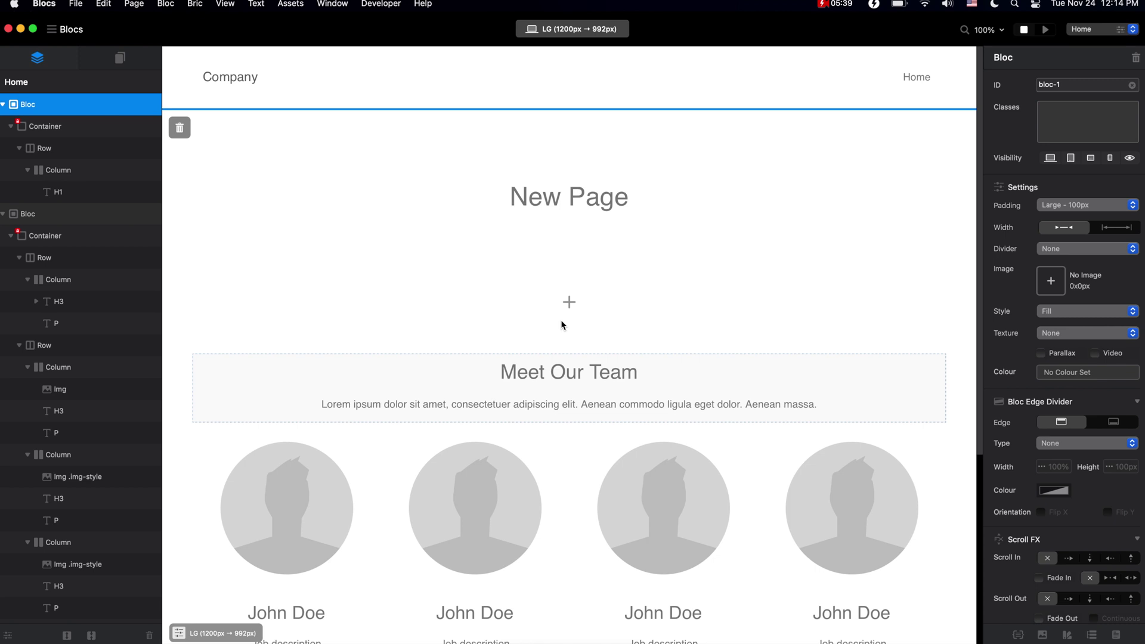
pyautogui.click(76, 7)
pyautogui.moveTo(100, 52)
pyautogui.click(295, 53)
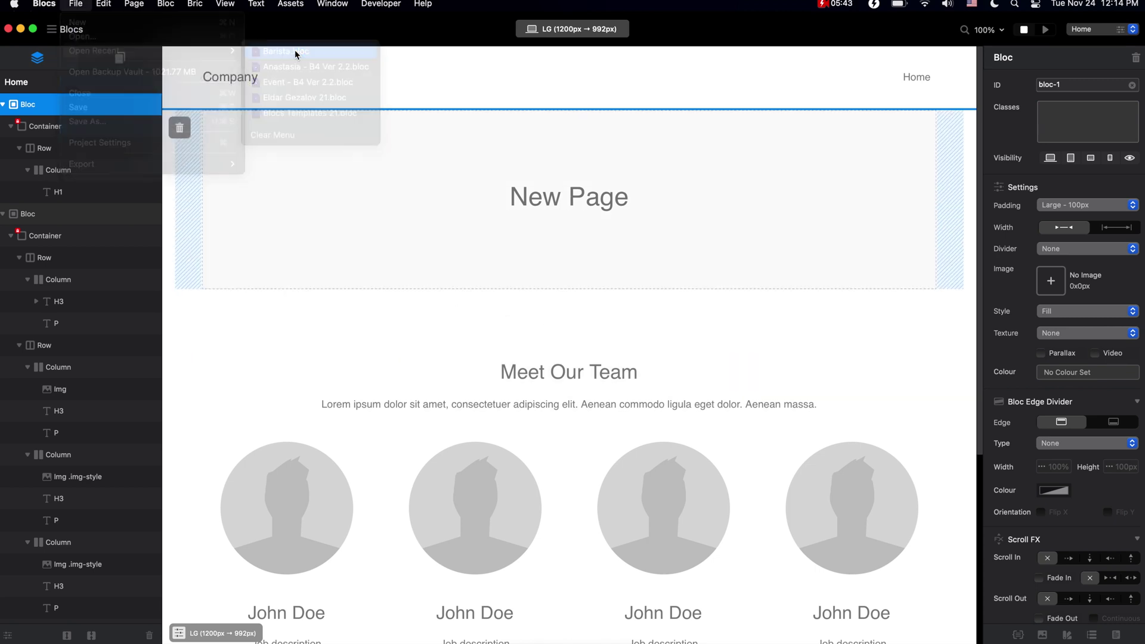
pyautogui.click(536, 266)
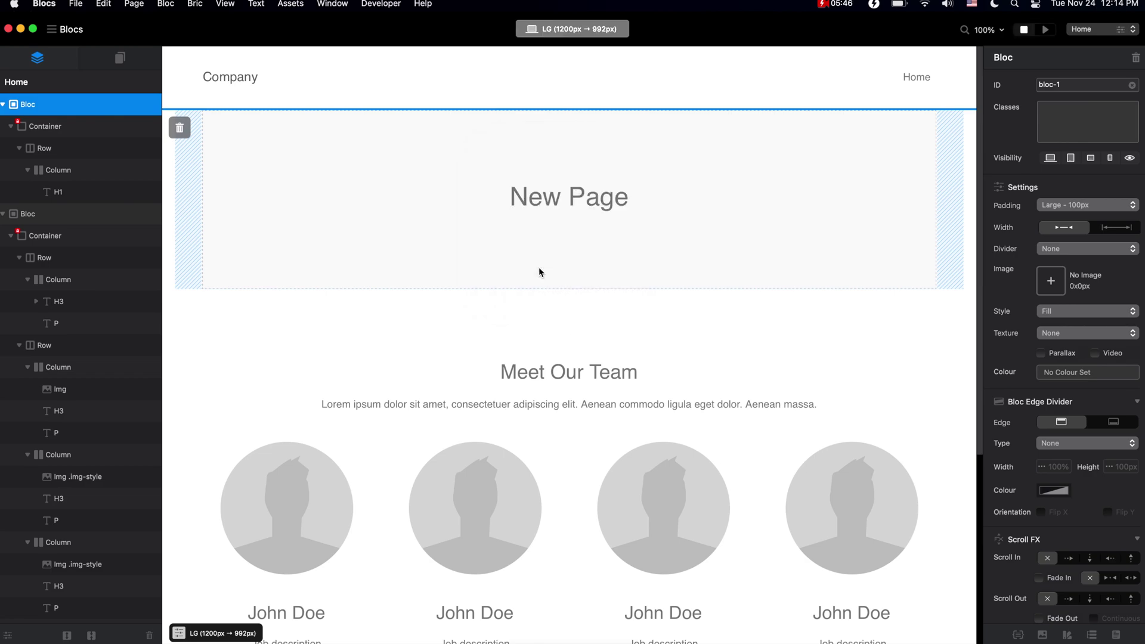
# Switch to the Barista project's about page and scroll through it
pyautogui.scroll(-10, 735, 409)
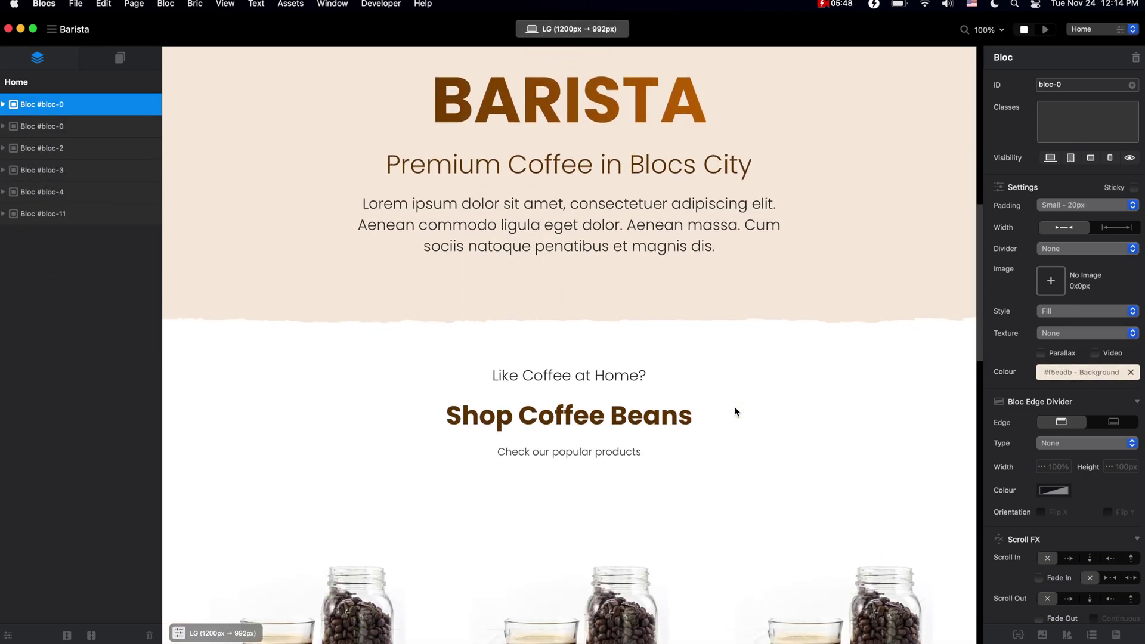
pyautogui.scroll(-6, 736, 412)
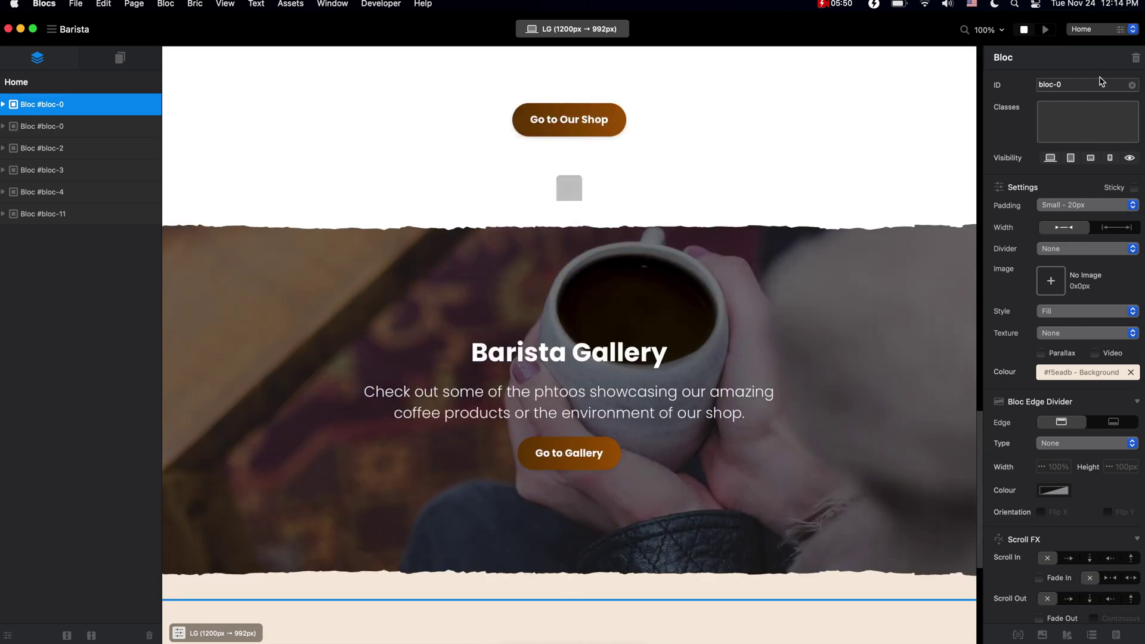
pyautogui.click(1086, 30)
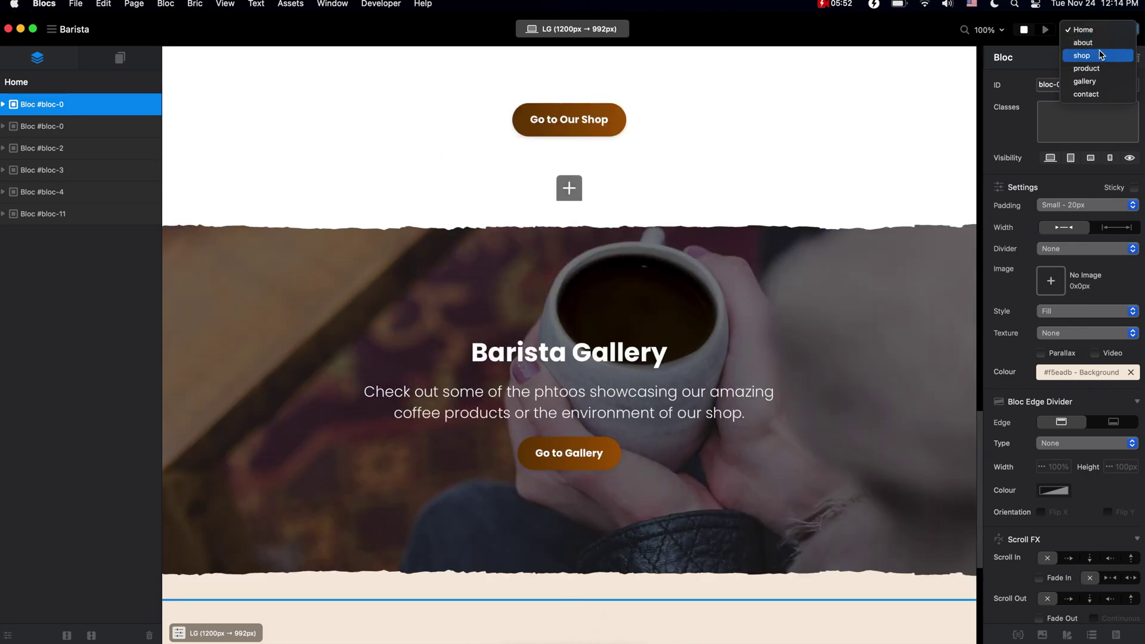
pyautogui.click(1100, 44)
pyautogui.scroll(-15, 719, 261)
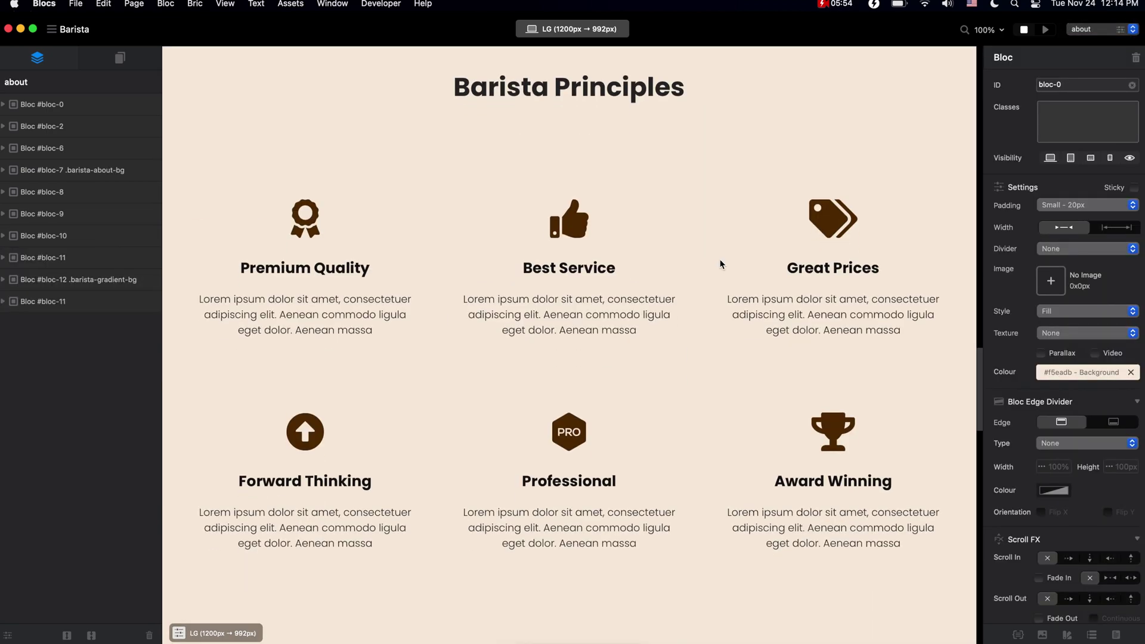
pyautogui.scroll(6, 720, 264)
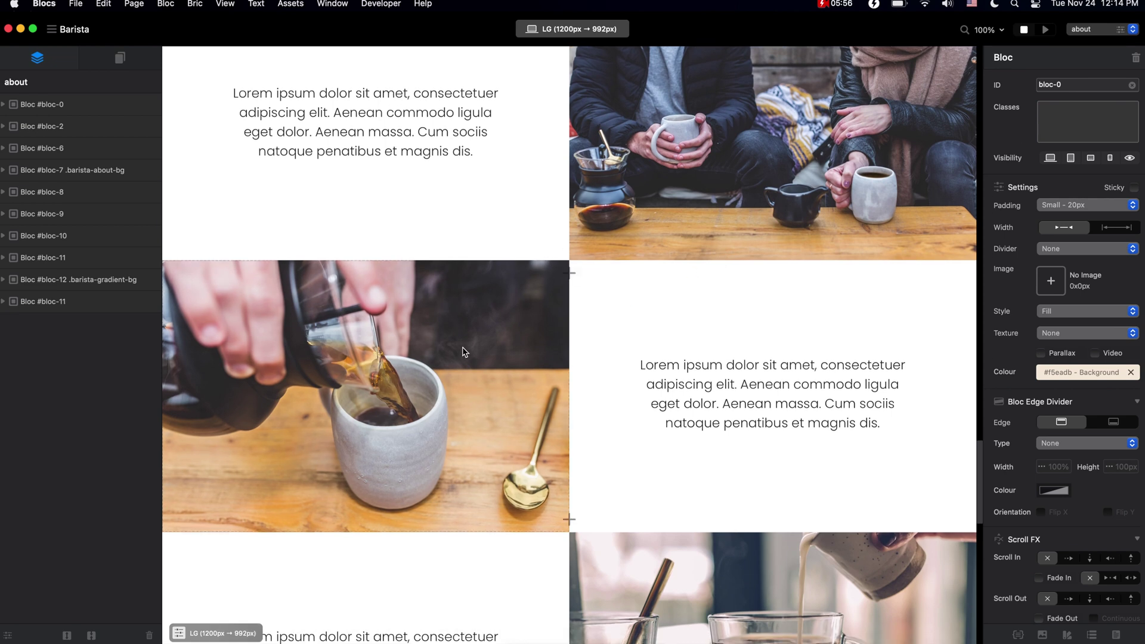
# Give the pouring-coffee image the class custom-image-style and open its Class Editor
pyautogui.click(460, 353)
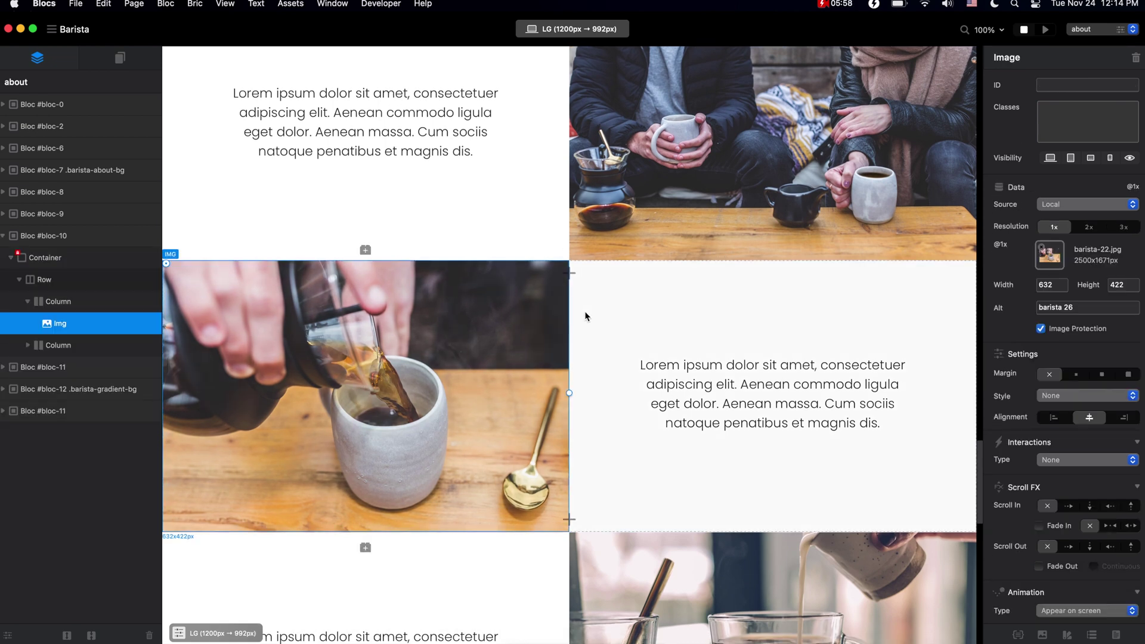
pyautogui.click(1094, 113)
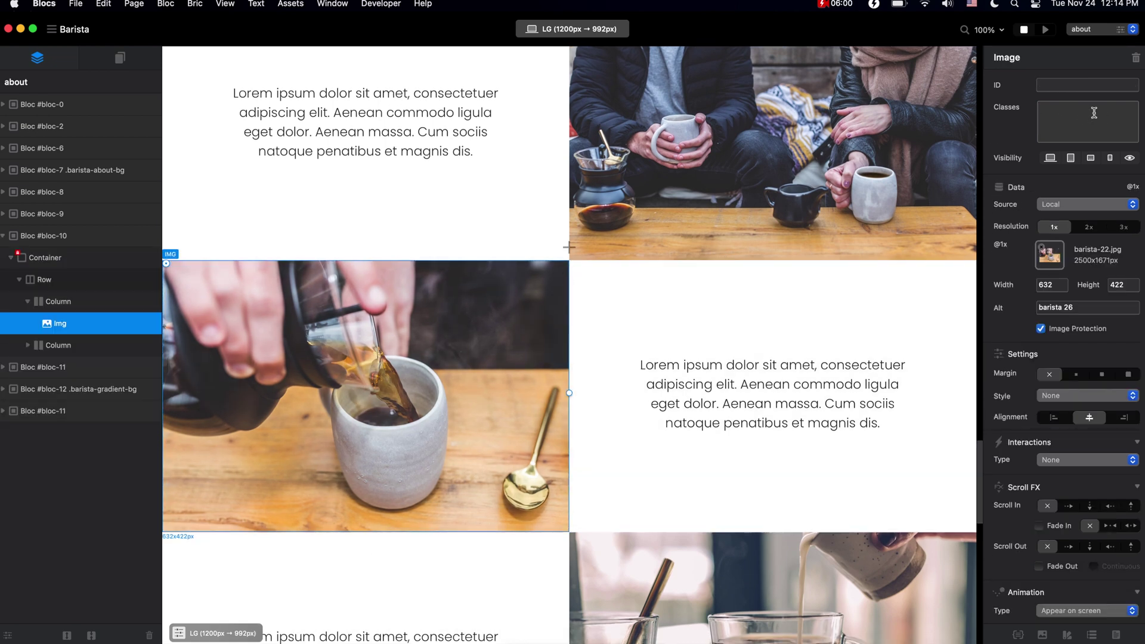
pyautogui.write('custom-image-style')
pyautogui.press('Return')
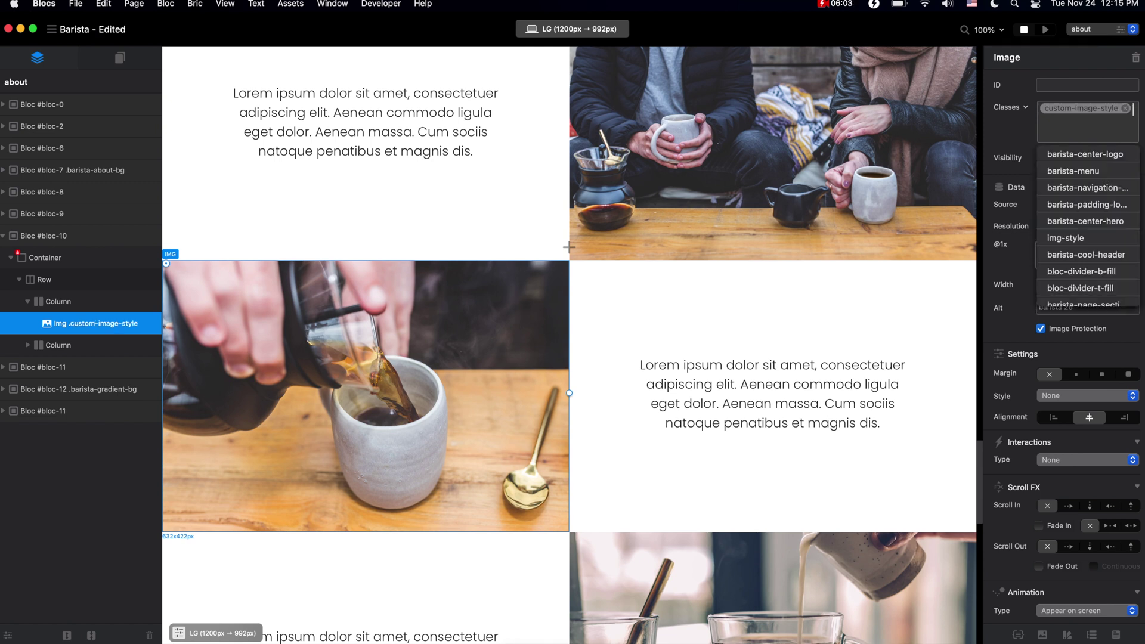
pyautogui.doubleClick(1091, 113)
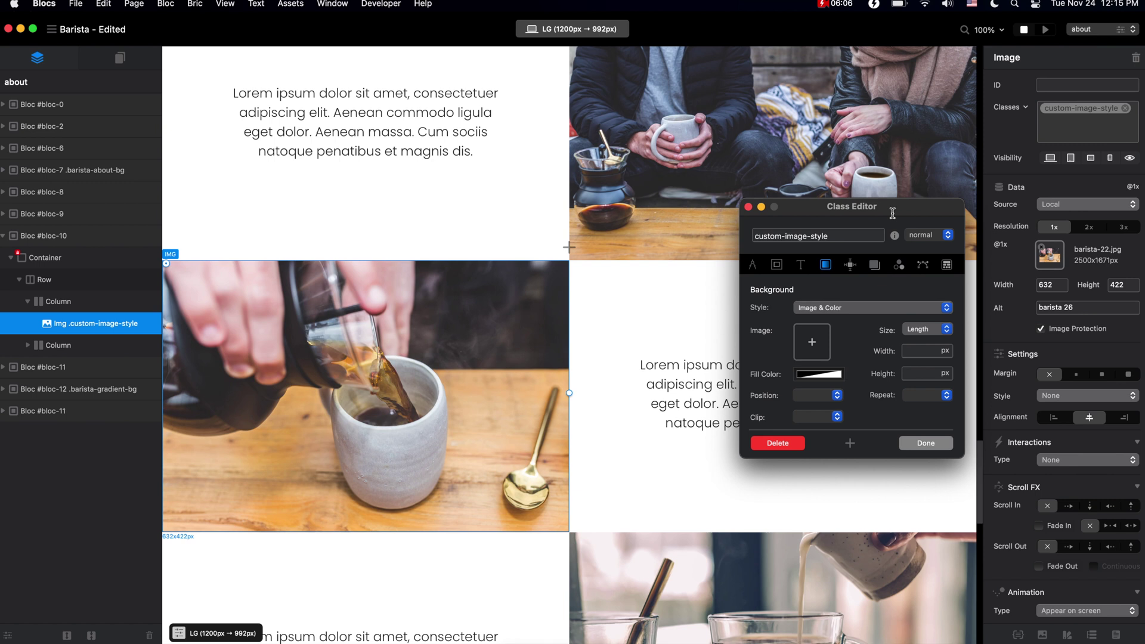
pyautogui.moveTo(892, 212); pyautogui.dragTo(804, 274)
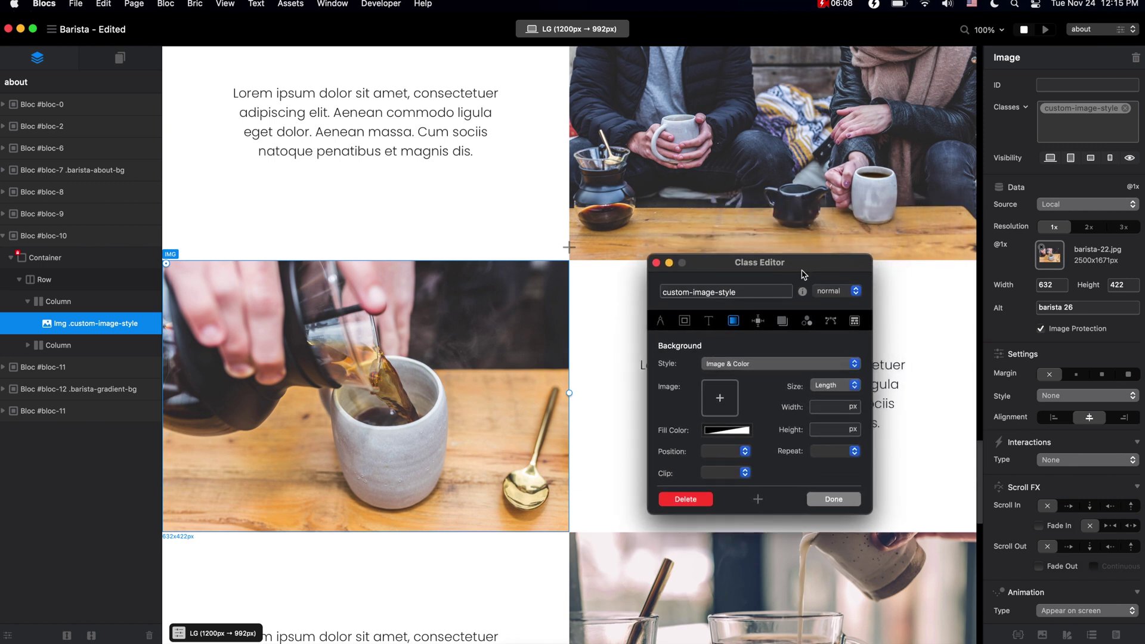
# Add a Saturate filter at 174% to custom-image-style
pyautogui.click(808, 325)
pyautogui.click(857, 345)
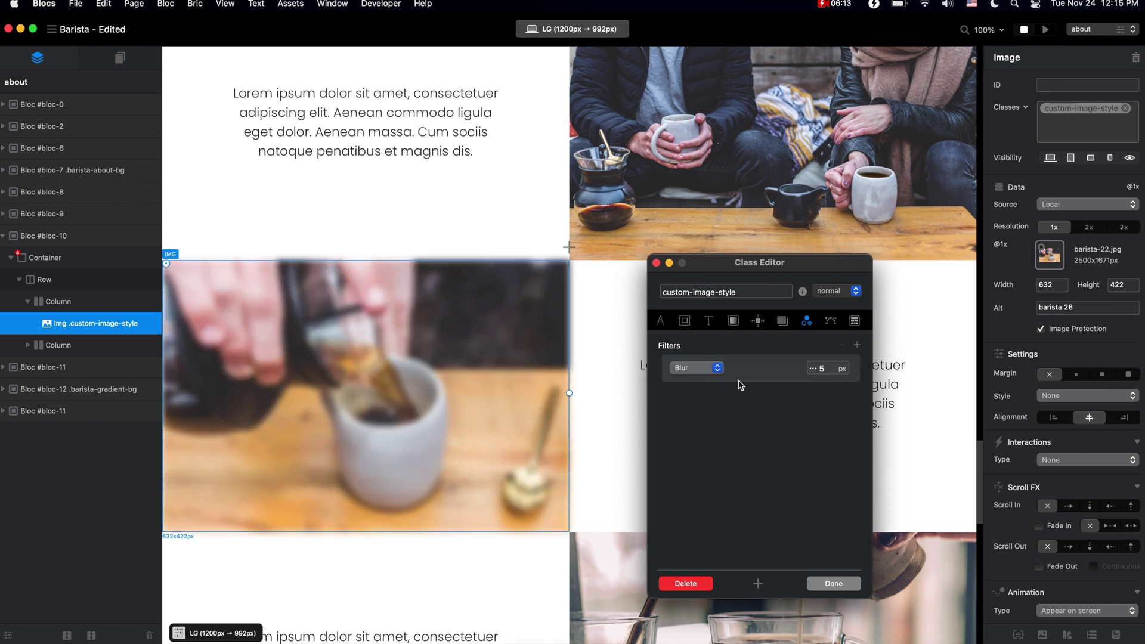
pyautogui.click(694, 369)
pyautogui.click(701, 386)
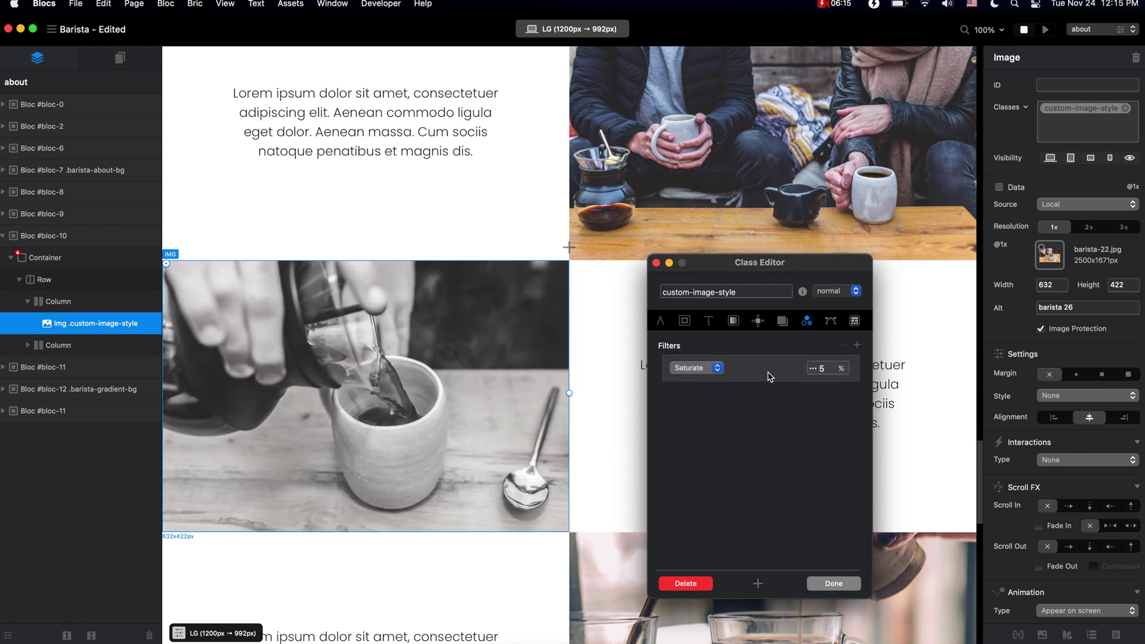
pyautogui.click(812, 369)
pyautogui.moveTo(742, 393); pyautogui.dragTo(867, 396)
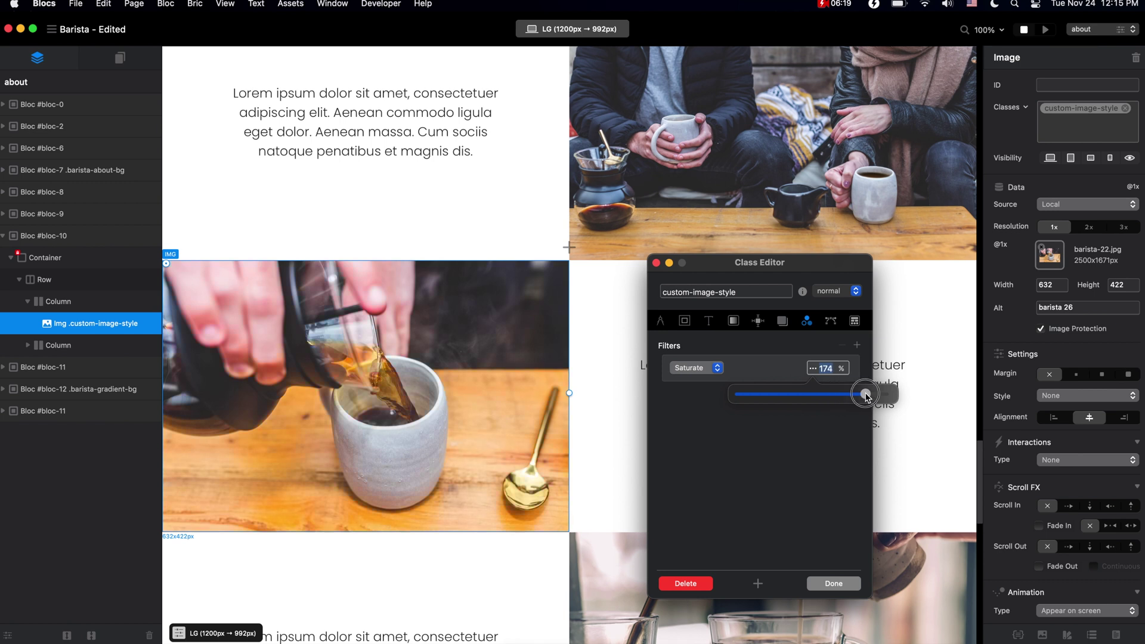
pyautogui.click(716, 368)
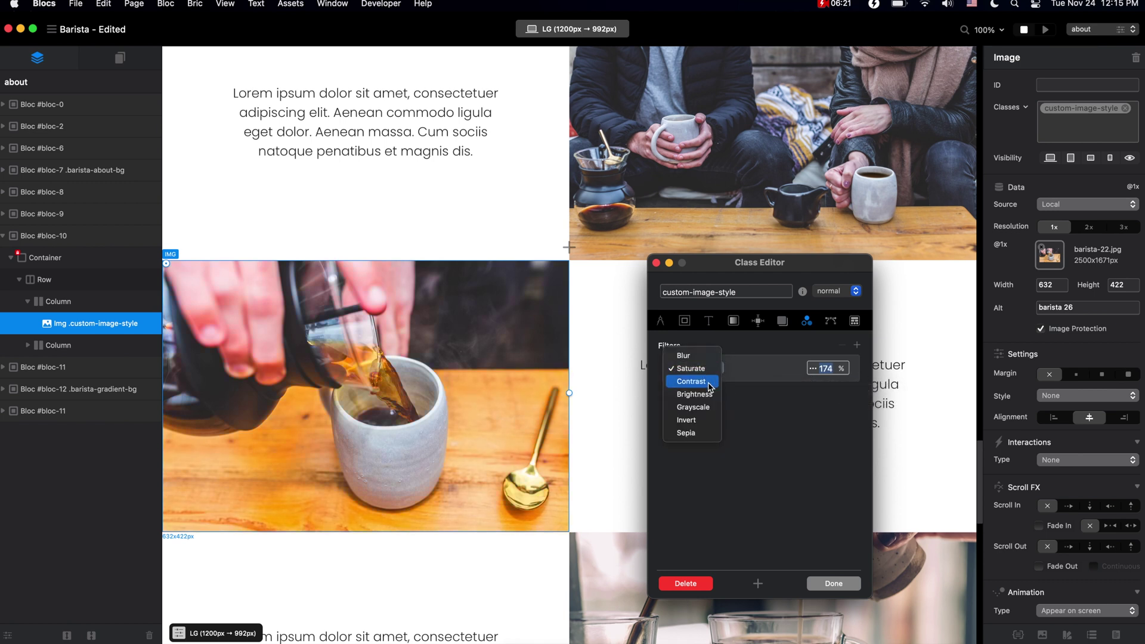
# Add a second filter to the class, set to Blur at 5 px
pyautogui.click(784, 409)
pyautogui.click(857, 344)
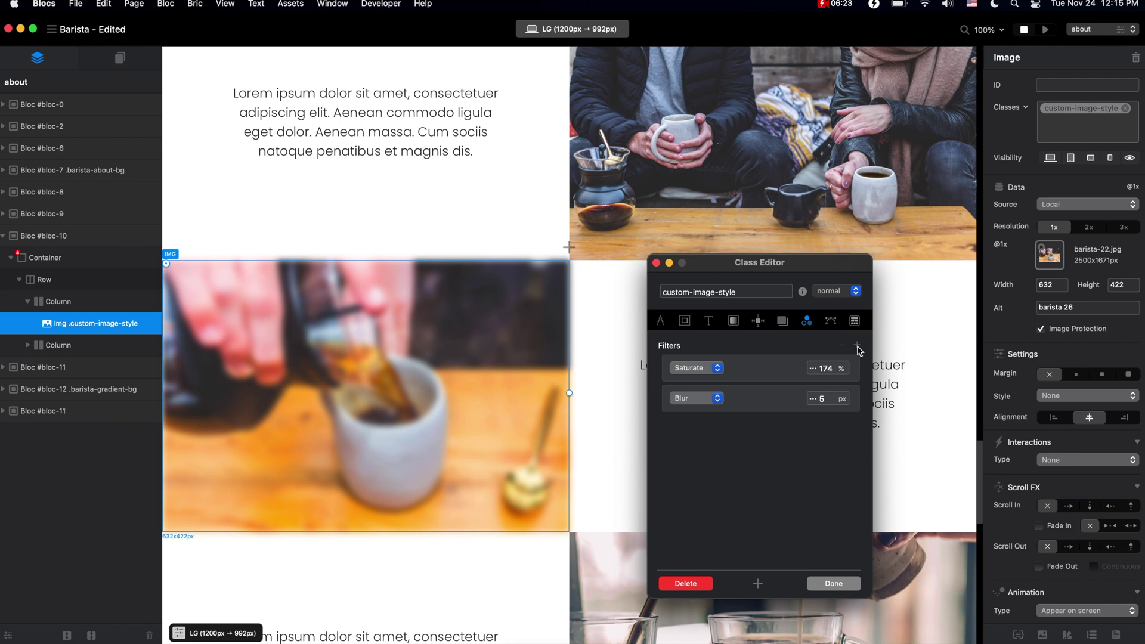
pyautogui.click(703, 397)
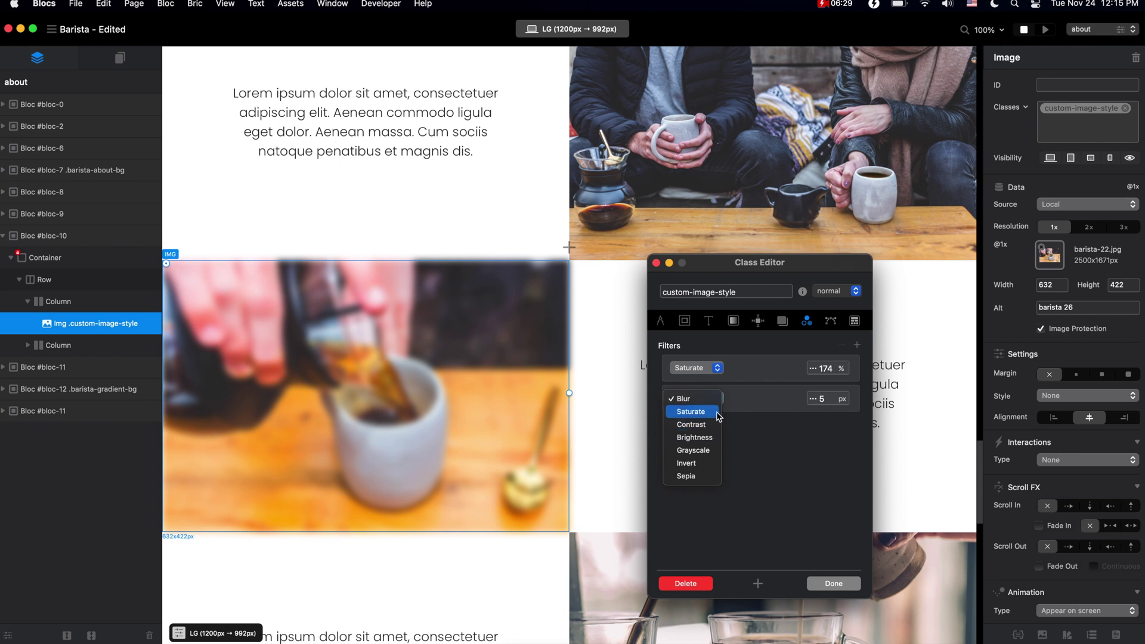
pyautogui.click(742, 378)
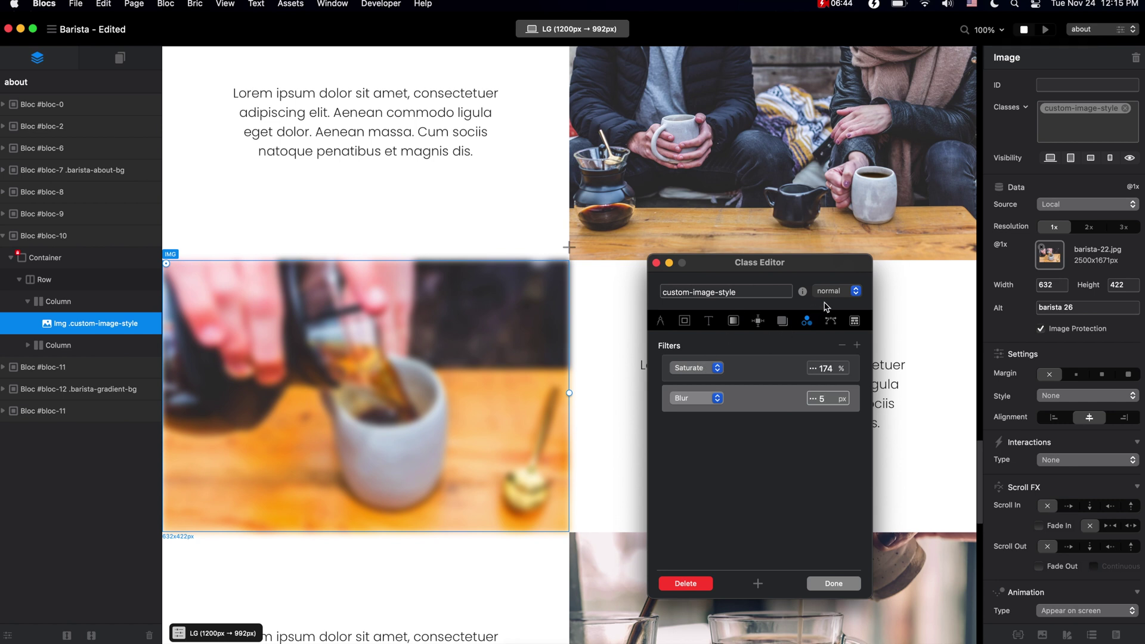
# Try the :hover and :active states of custom-image-style in the Class Editor
pyautogui.click(854, 292)
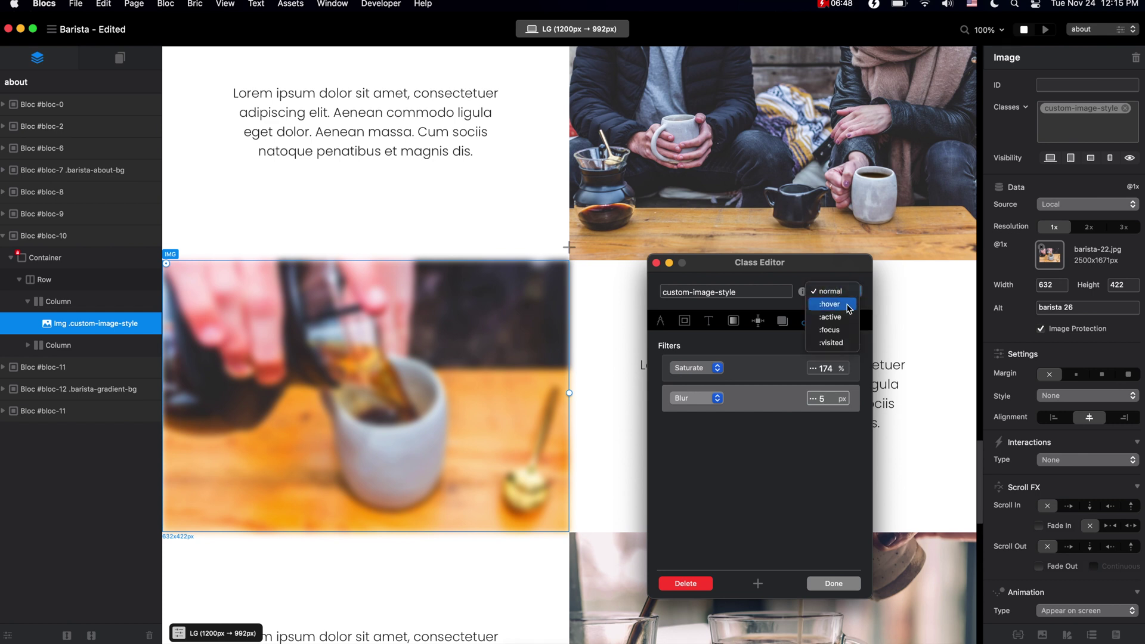
pyautogui.click(848, 305)
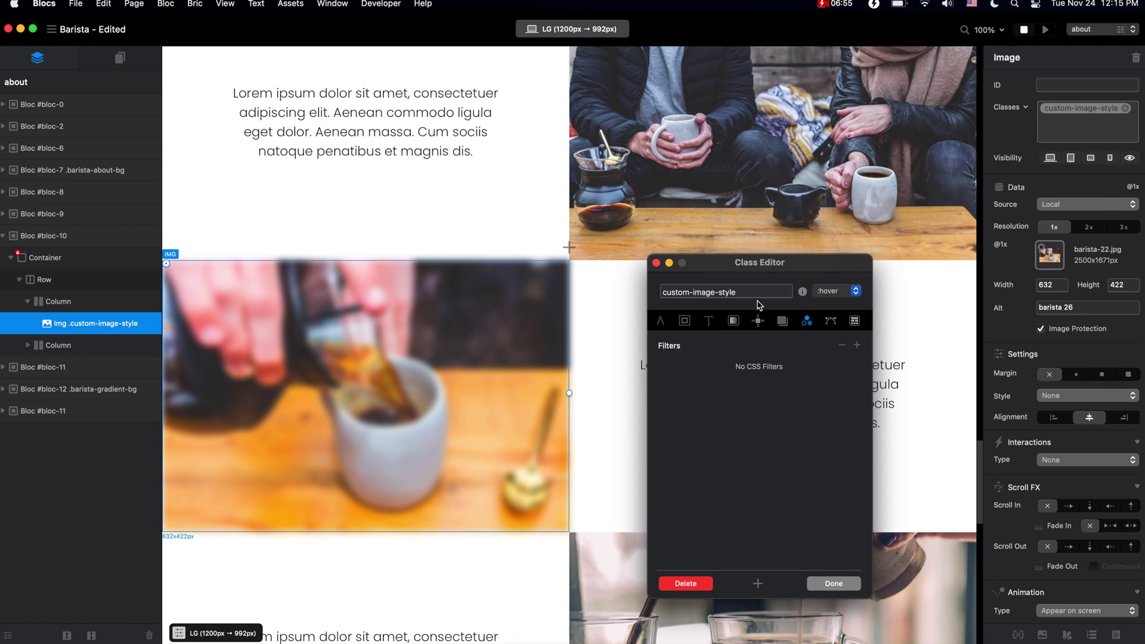
pyautogui.click(856, 291)
pyautogui.click(851, 305)
pyautogui.click(849, 292)
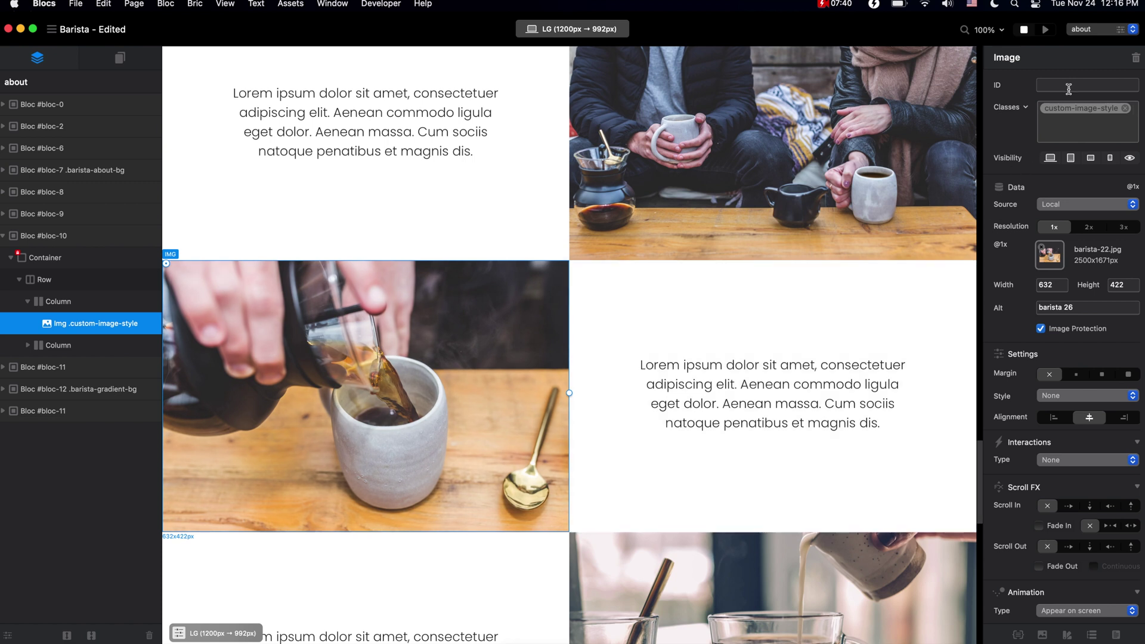
# Review custom-image-style's Positioning settings, close its editor, and check the image's interaction types
pyautogui.doubleClick(1085, 108)
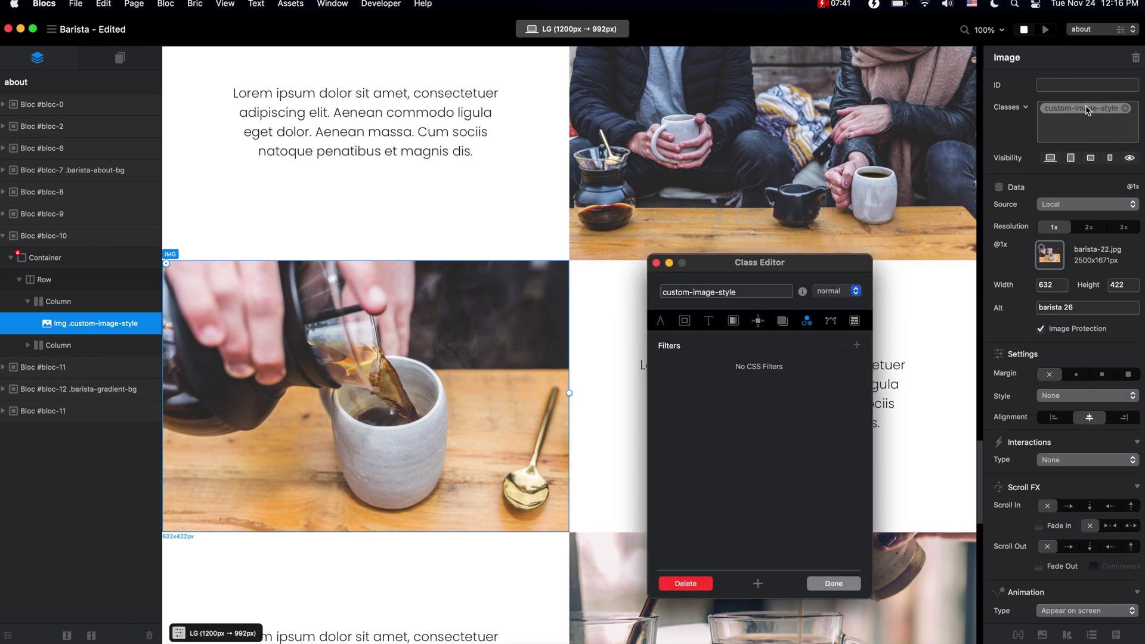
pyautogui.click(760, 323)
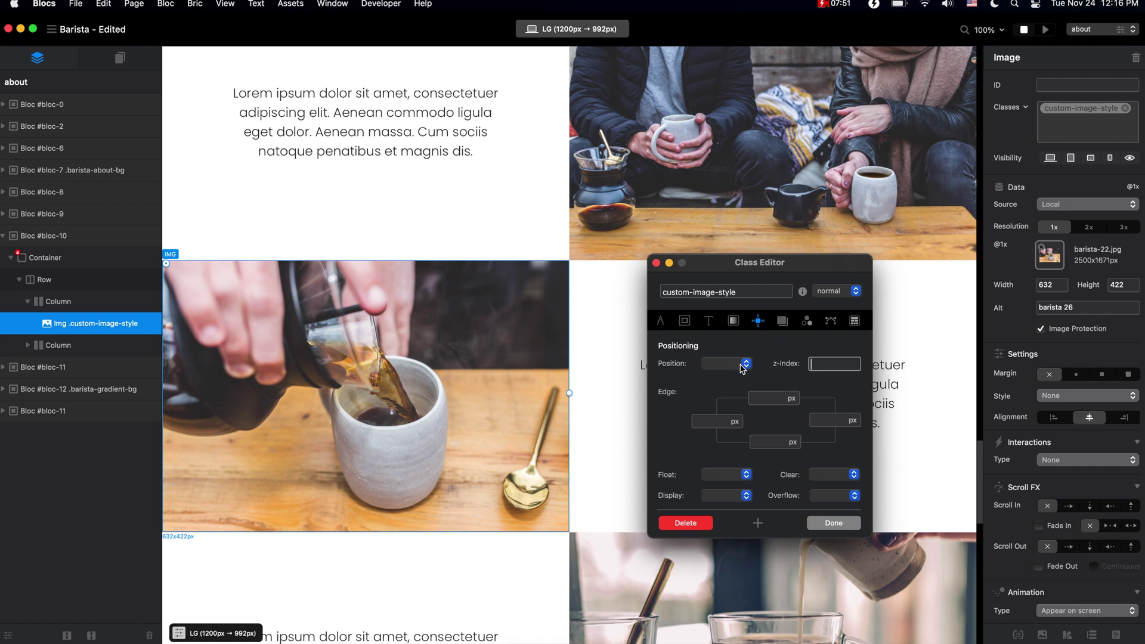
pyautogui.click(835, 523)
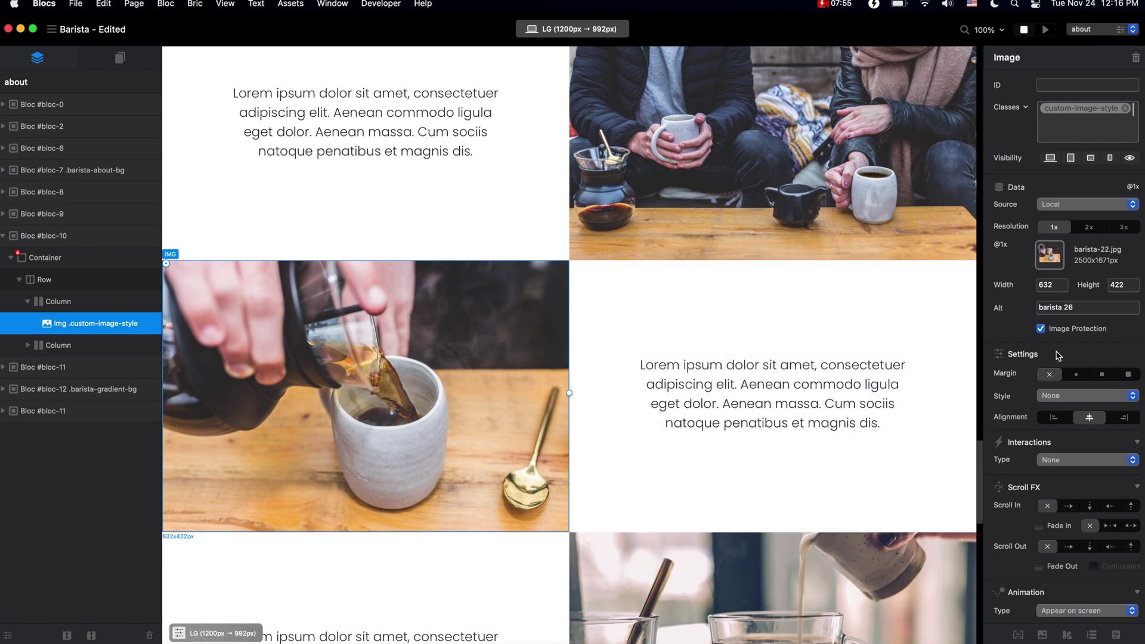
pyautogui.click(1055, 459)
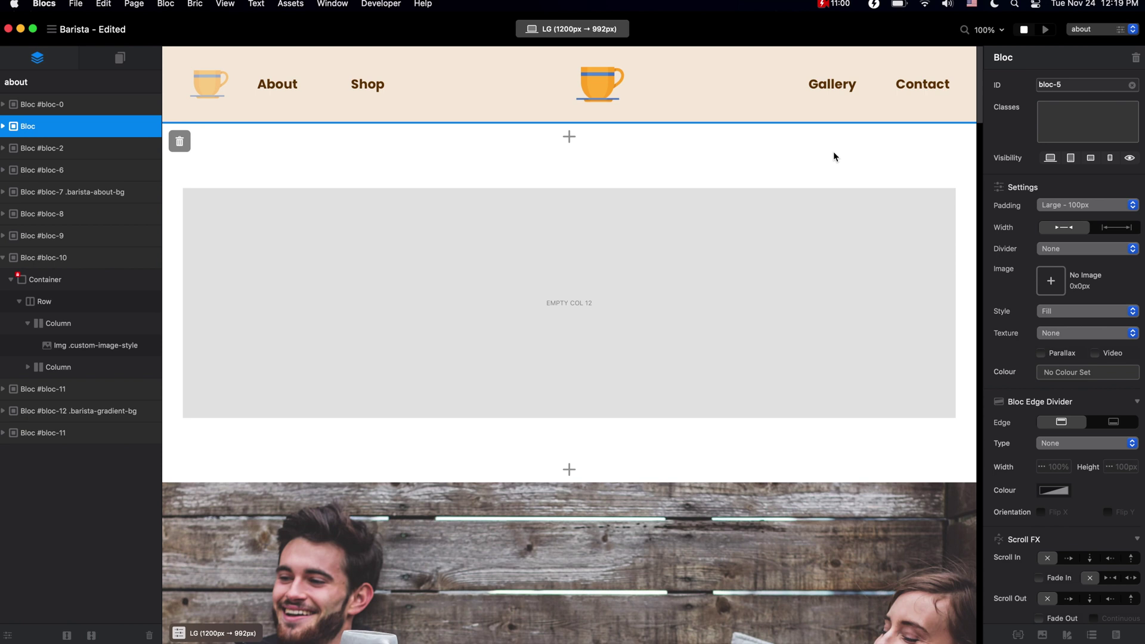
# Inspect .custom-bg's Flex settings in the Class Manager, then open the Class Library Manager
pyautogui.click(1017, 634)
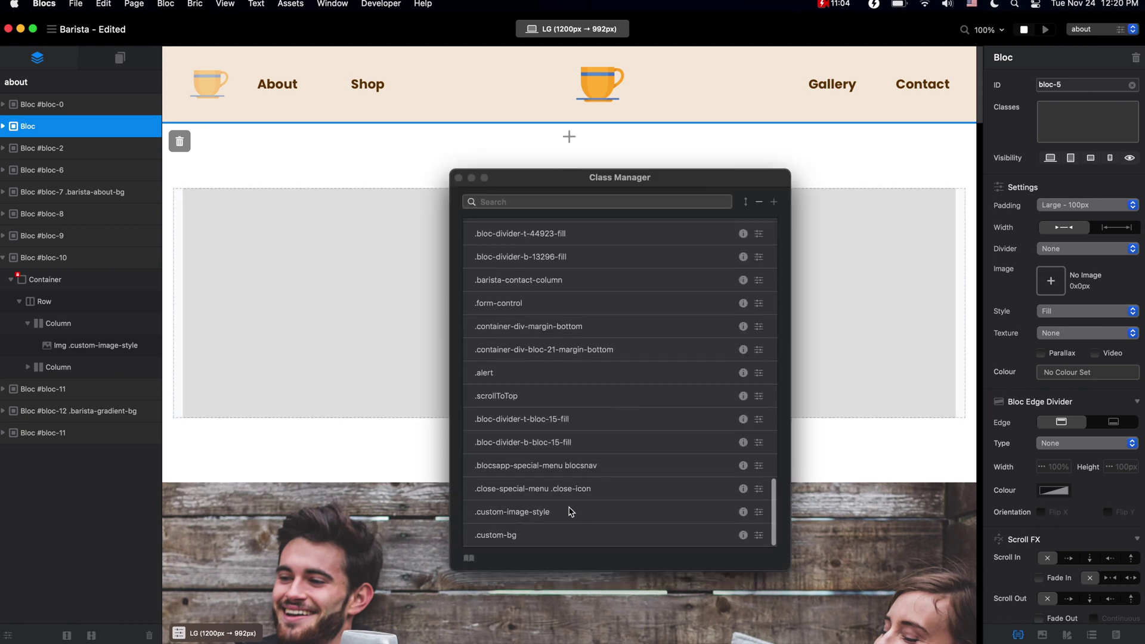
pyautogui.doubleClick(606, 536)
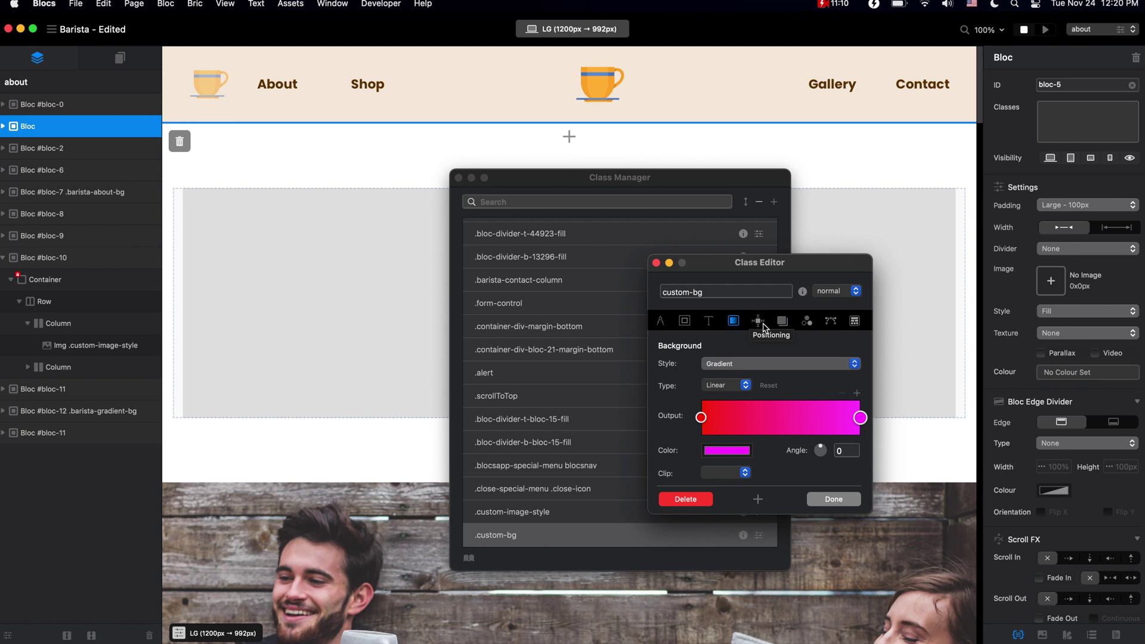
pyautogui.click(856, 322)
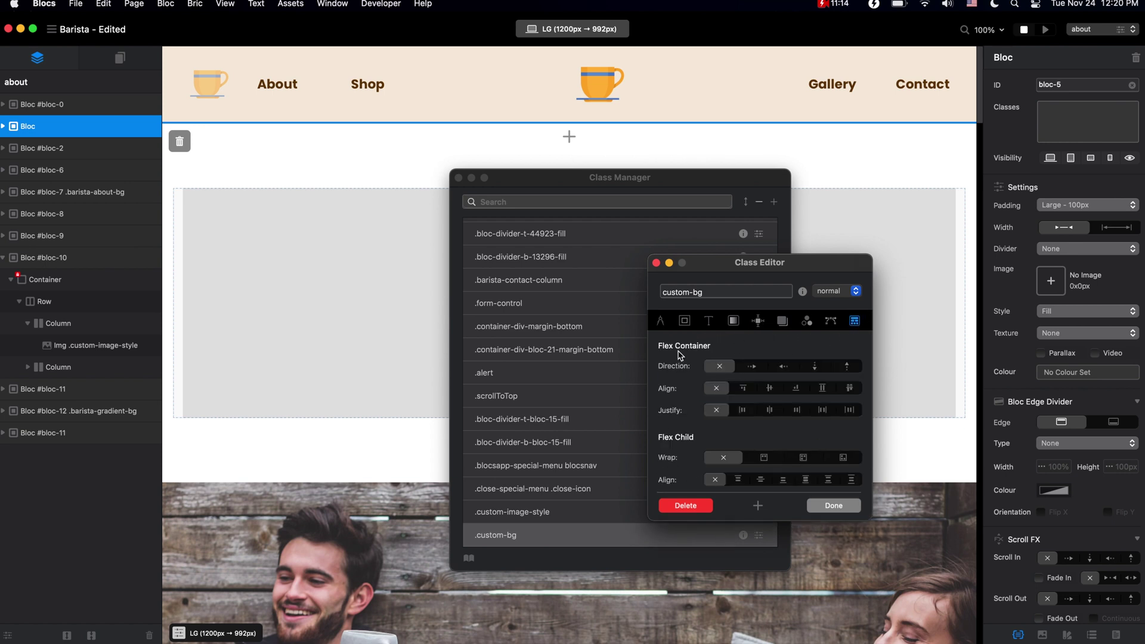
pyautogui.click(469, 559)
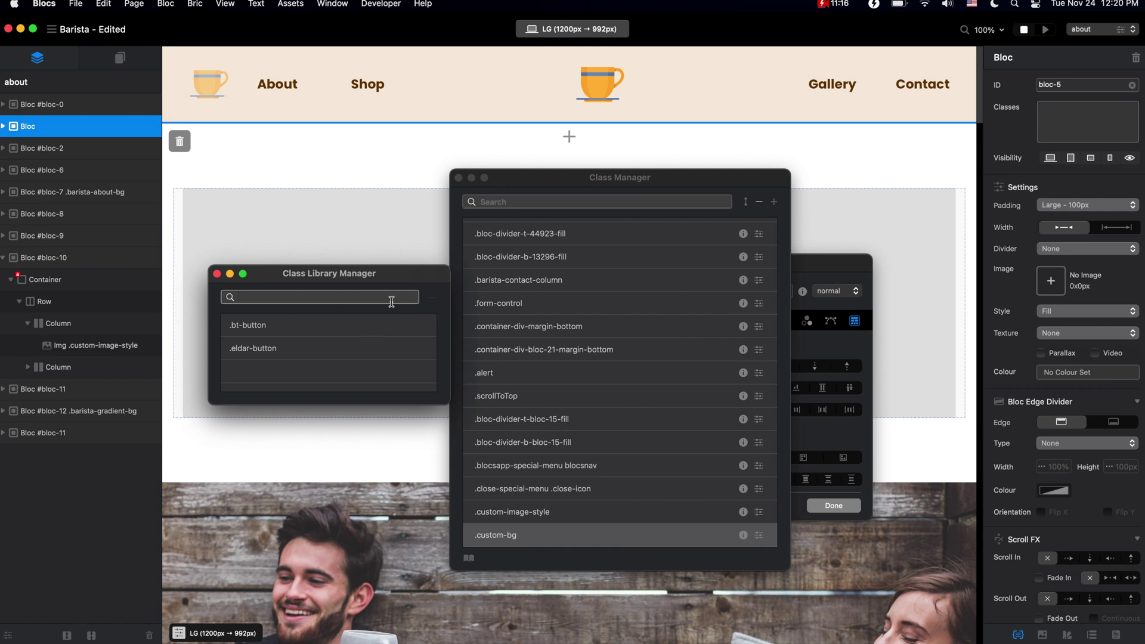
# Close the Class Library Manager and Class Manager windows
pyautogui.moveTo(408, 283); pyautogui.dragTo(399, 281)
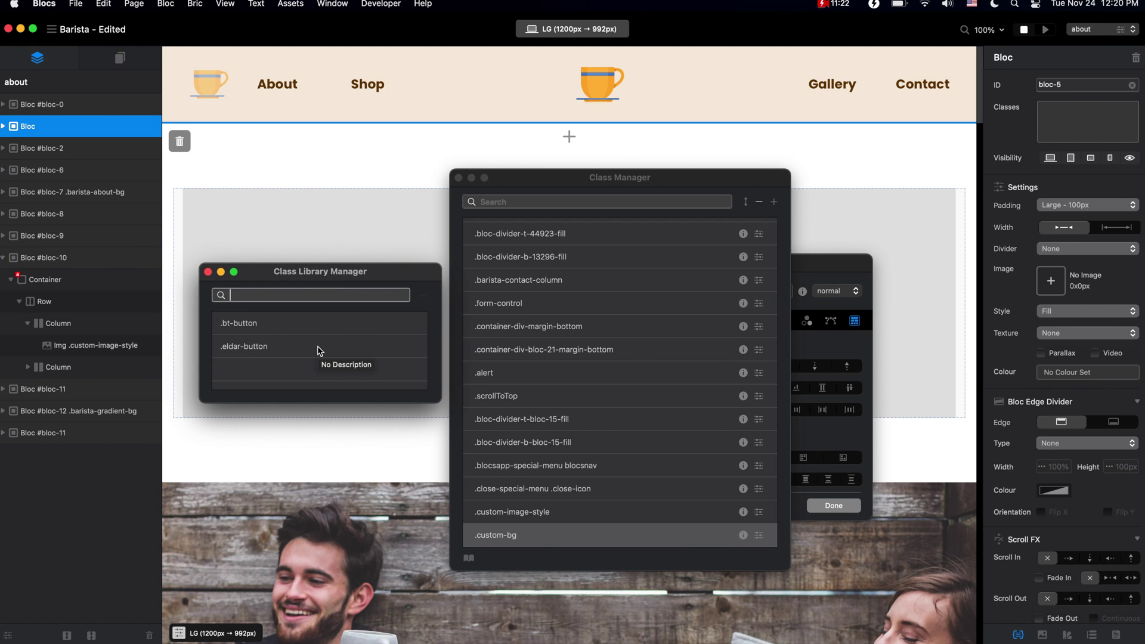
pyautogui.click(844, 508)
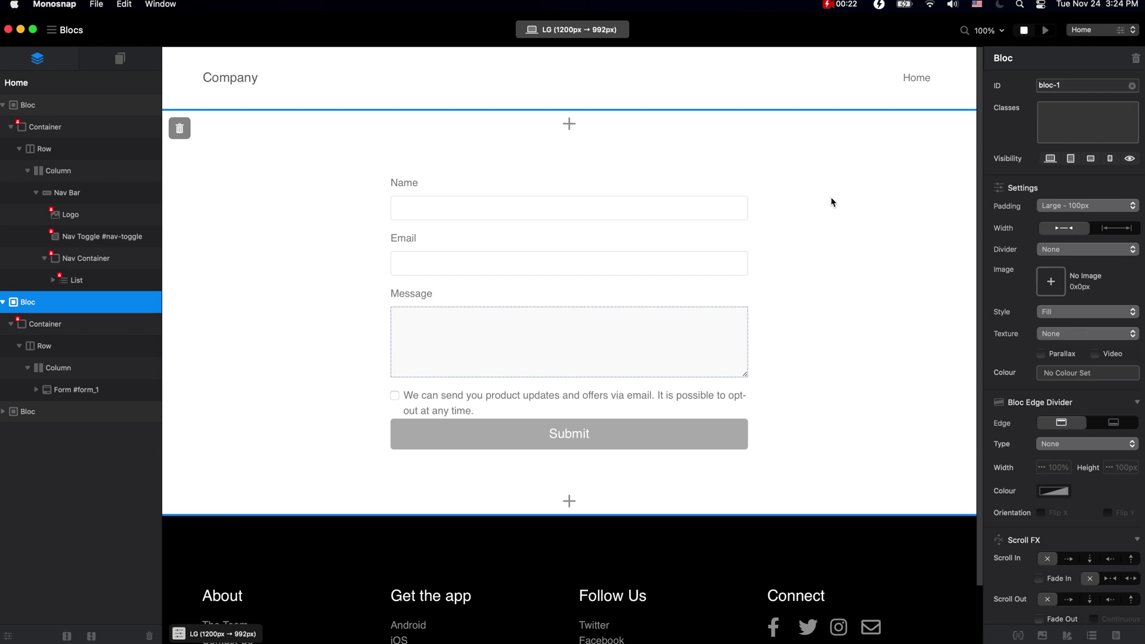
# Start a new class with subclass library None, then switch to Safari's Bootstrap reference
pyautogui.click(1018, 635)
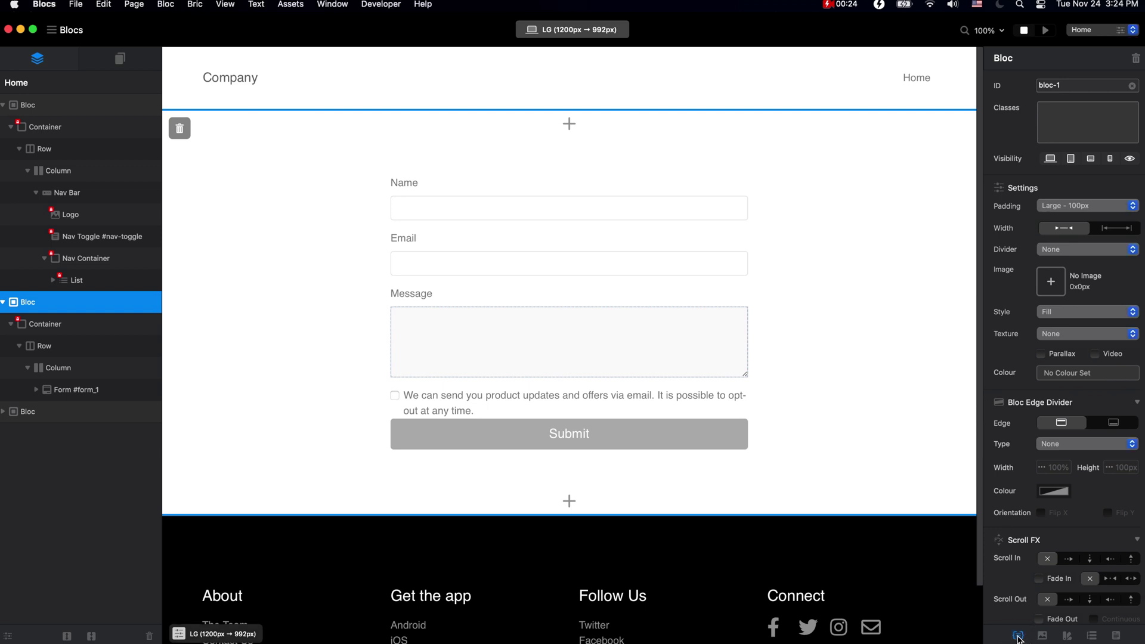
pyautogui.click(739, 193)
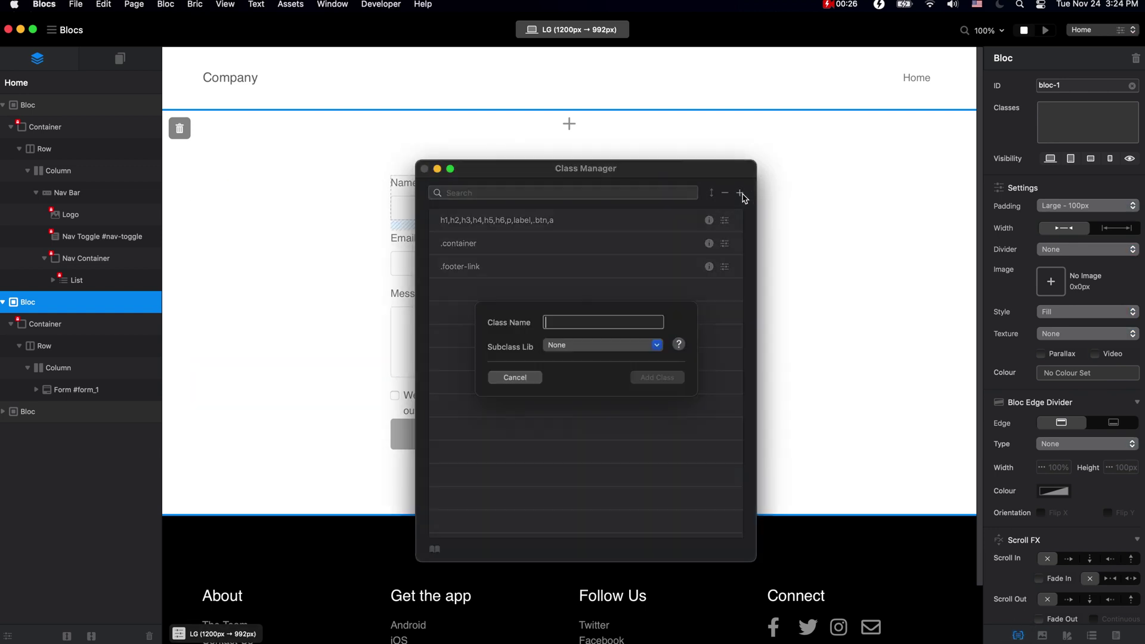
pyautogui.click(593, 358)
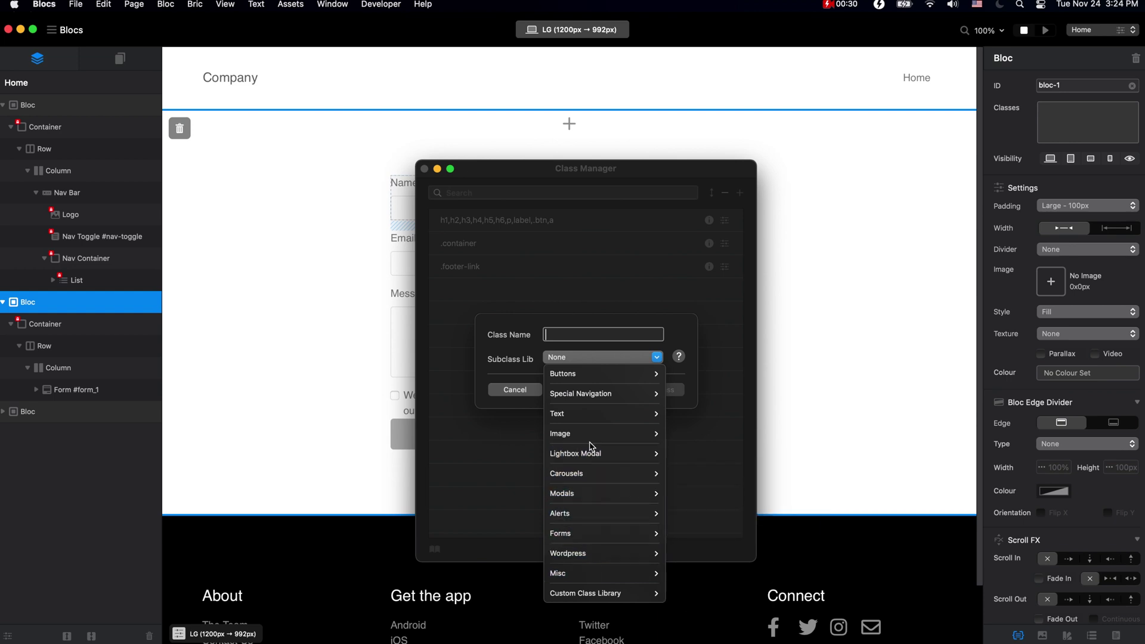
pyautogui.click(609, 360)
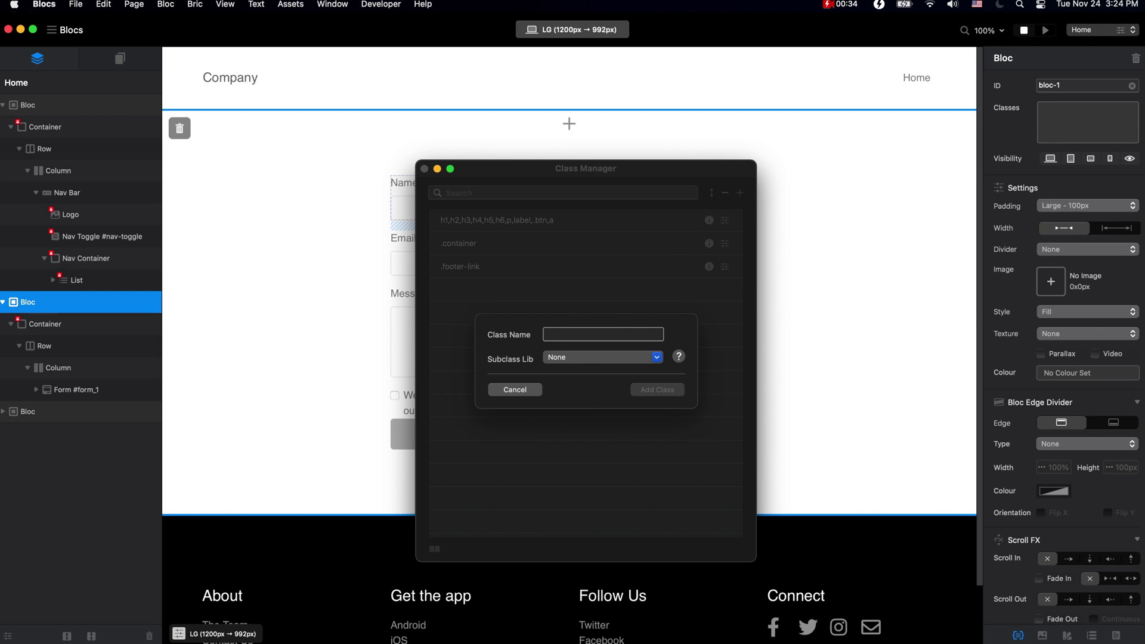
pyautogui.press('Escape')
pyautogui.press('super+Tab')
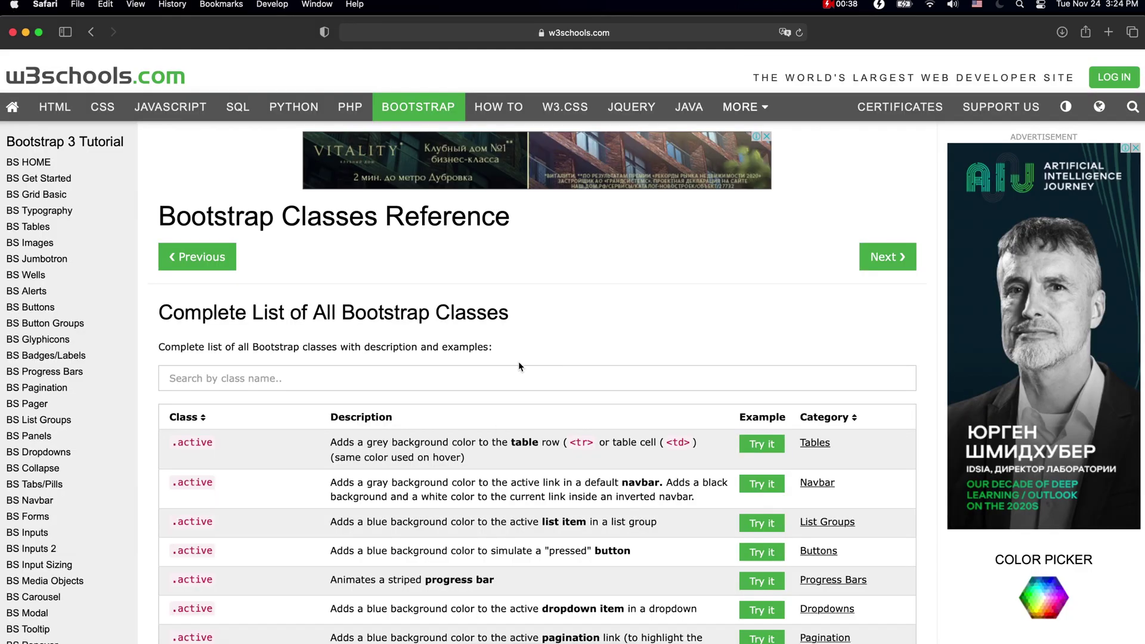
# Focus the 'Search by class name..' box, then cancel Blocs' Add Class sheet and move the Class Manager aside
pyautogui.scroll(-2, 518, 362)
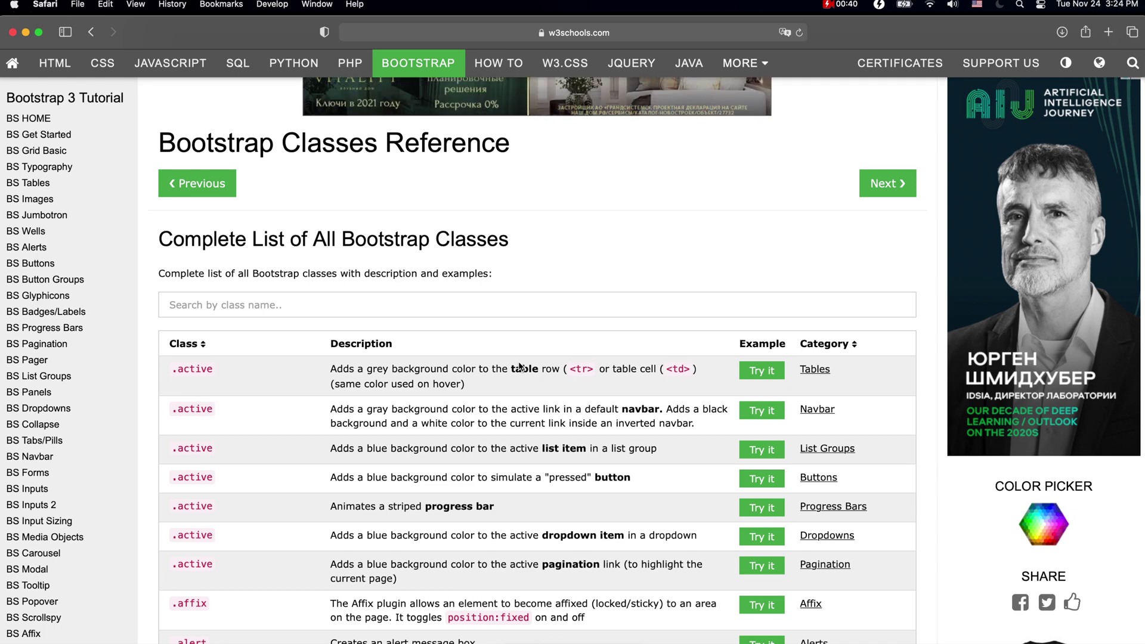
pyautogui.click(322, 310)
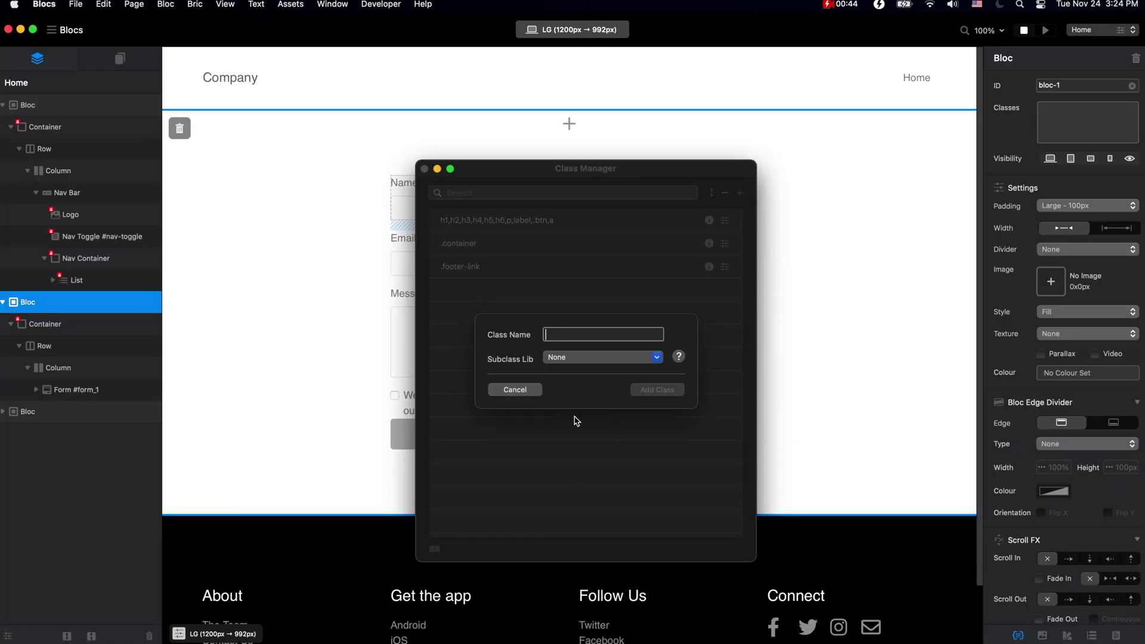
pyautogui.click(515, 390)
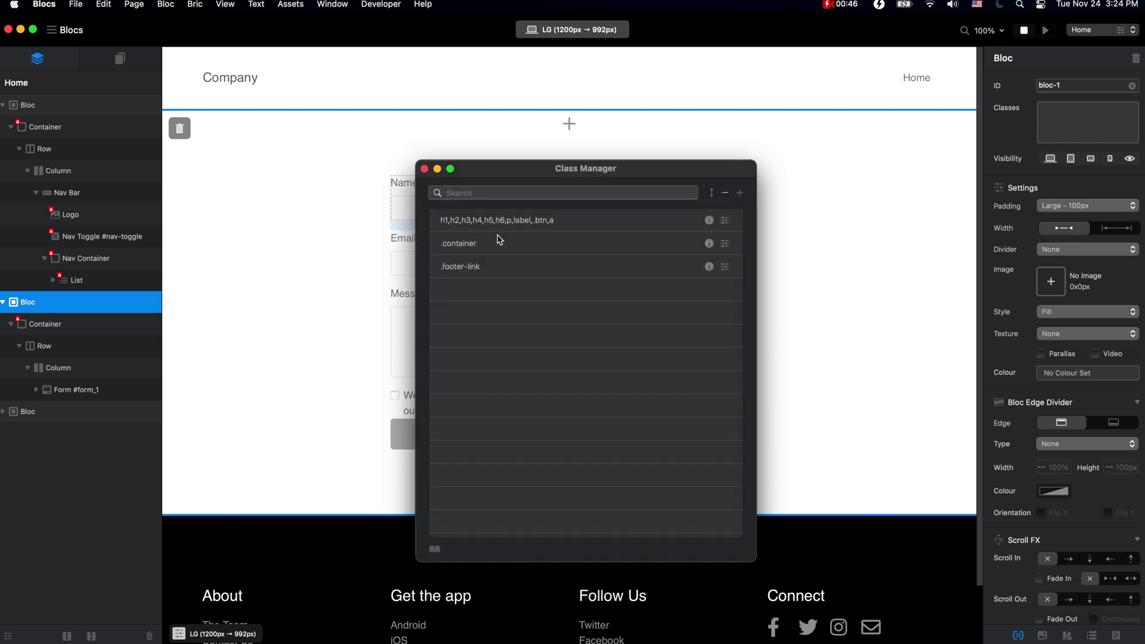
pyautogui.moveTo(535, 168); pyautogui.dragTo(845, 156)
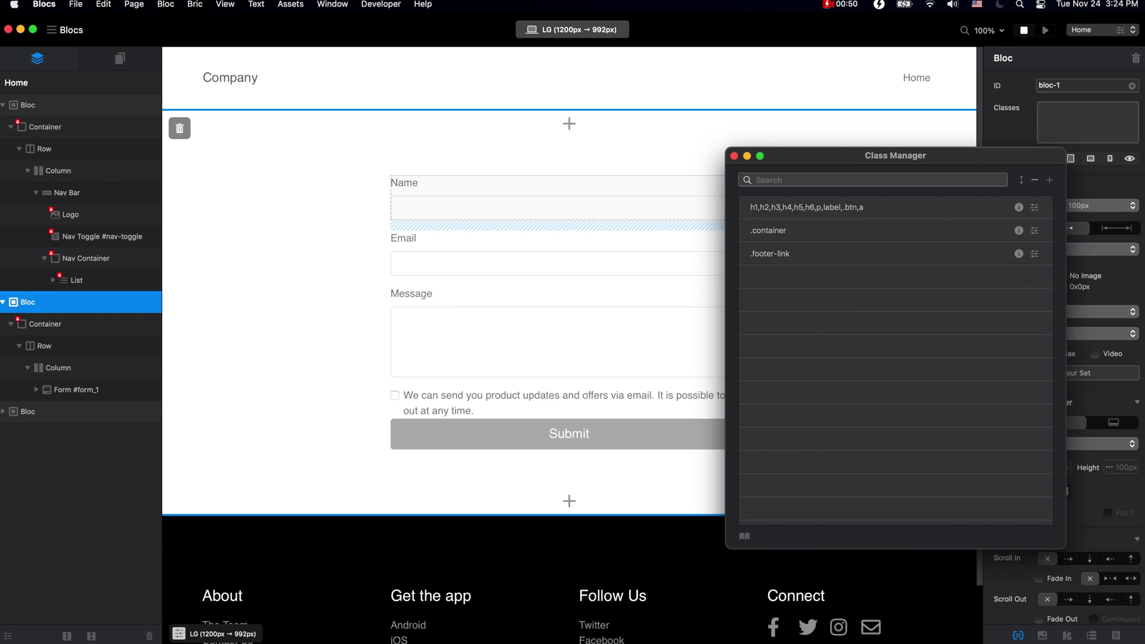
# Search the Bootstrap reference for 'form', select .form-control, and return to Blocs
pyautogui.press('cmd+Tab')
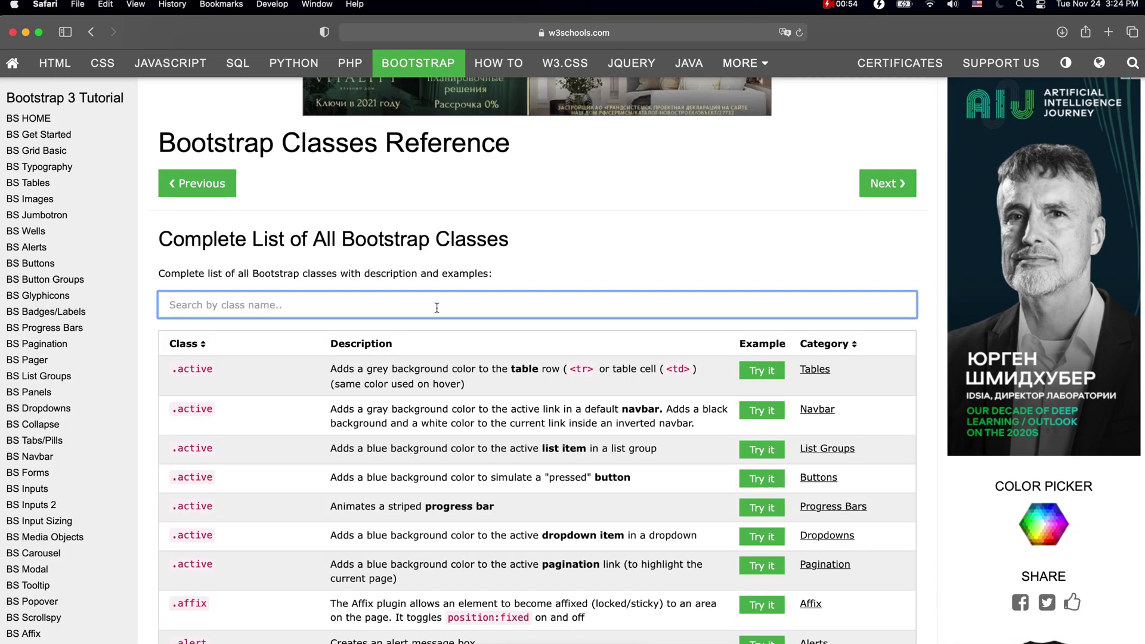
pyautogui.write('form')
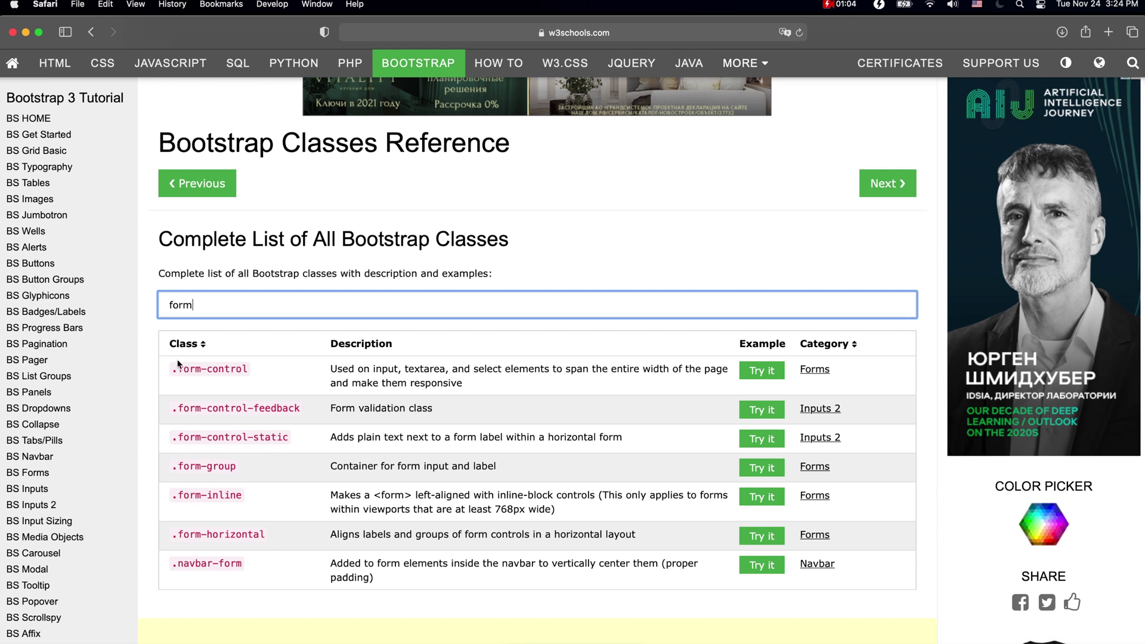
pyautogui.moveTo(174, 366); pyautogui.dragTo(256, 368)
pyautogui.press('super+c')
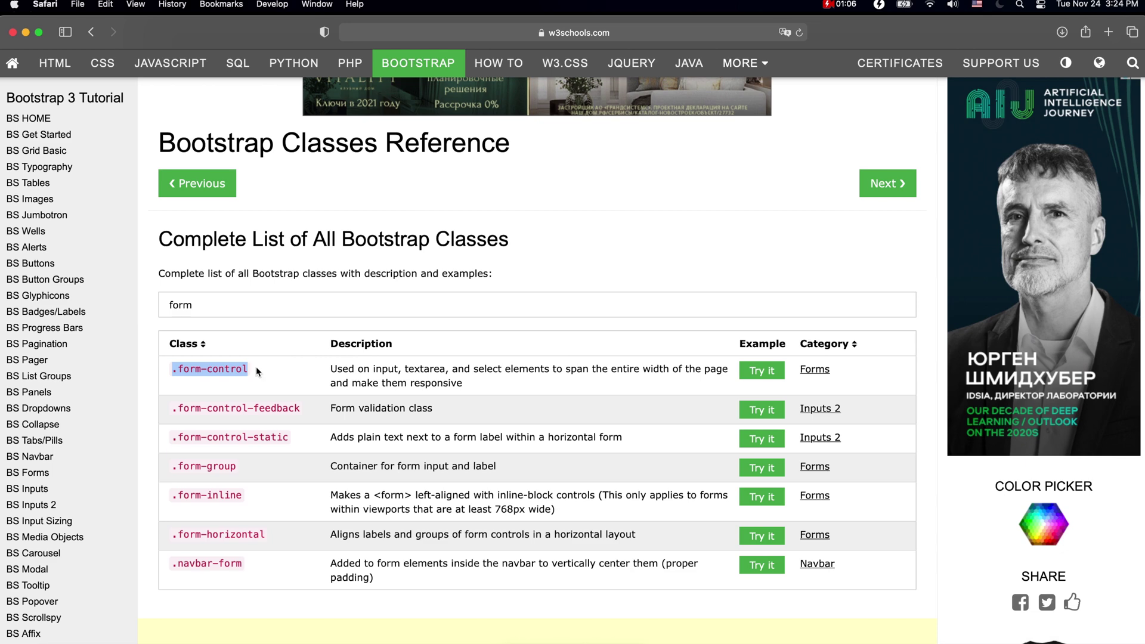
pyautogui.press('super+Tab')
pyautogui.moveTo(785, 161); pyautogui.dragTo(553, 164)
# Add the pasted .form-control class and begin setting its height to 40 px
pyautogui.click(828, 184)
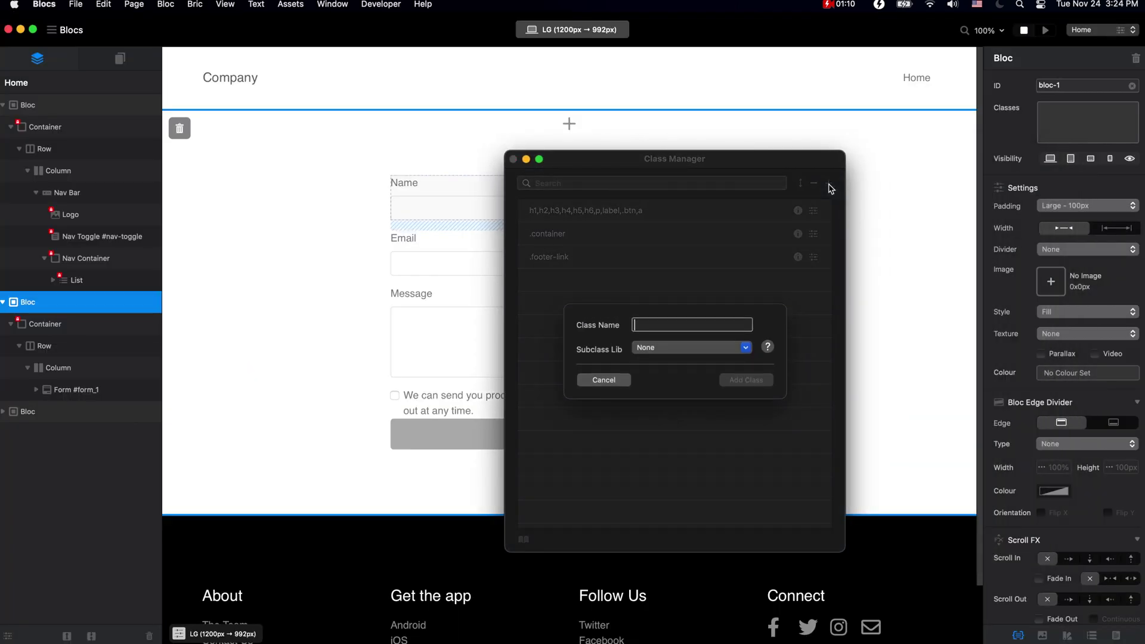
pyautogui.press('super+v')
pyautogui.click(746, 380)
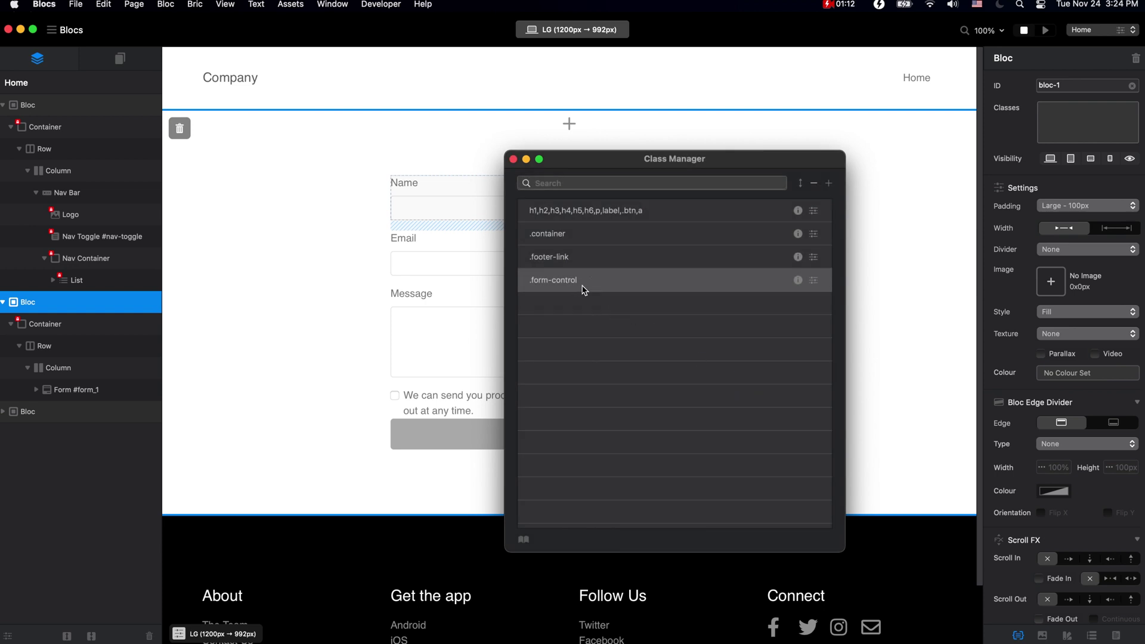
pyautogui.doubleClick(584, 290)
pyautogui.click(513, 158)
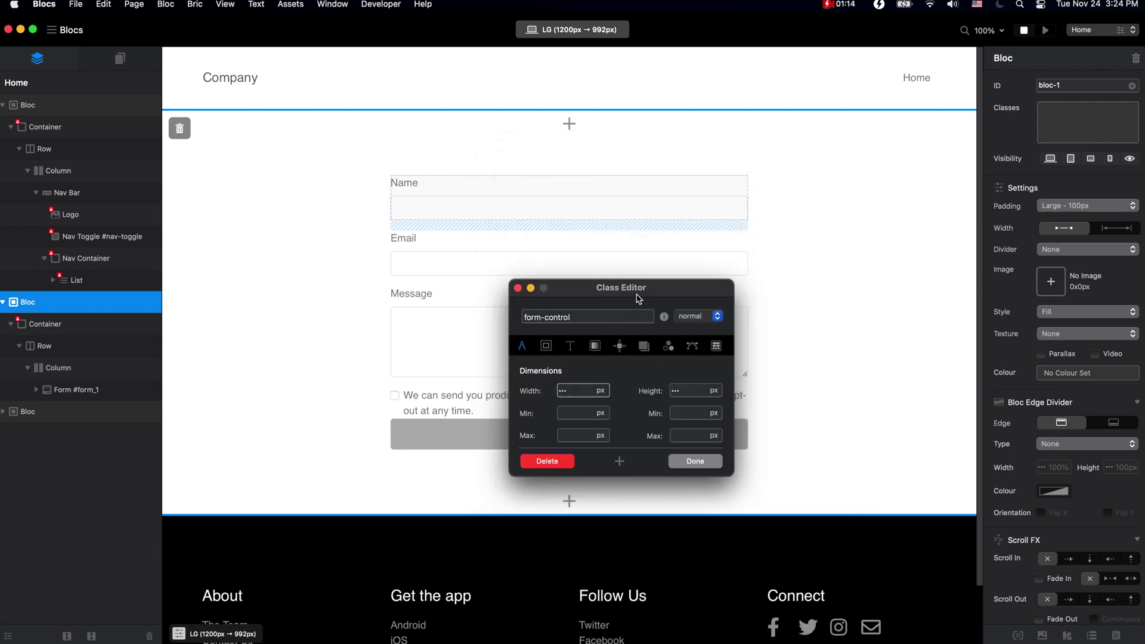
pyautogui.moveTo(637, 298); pyautogui.dragTo(789, 203)
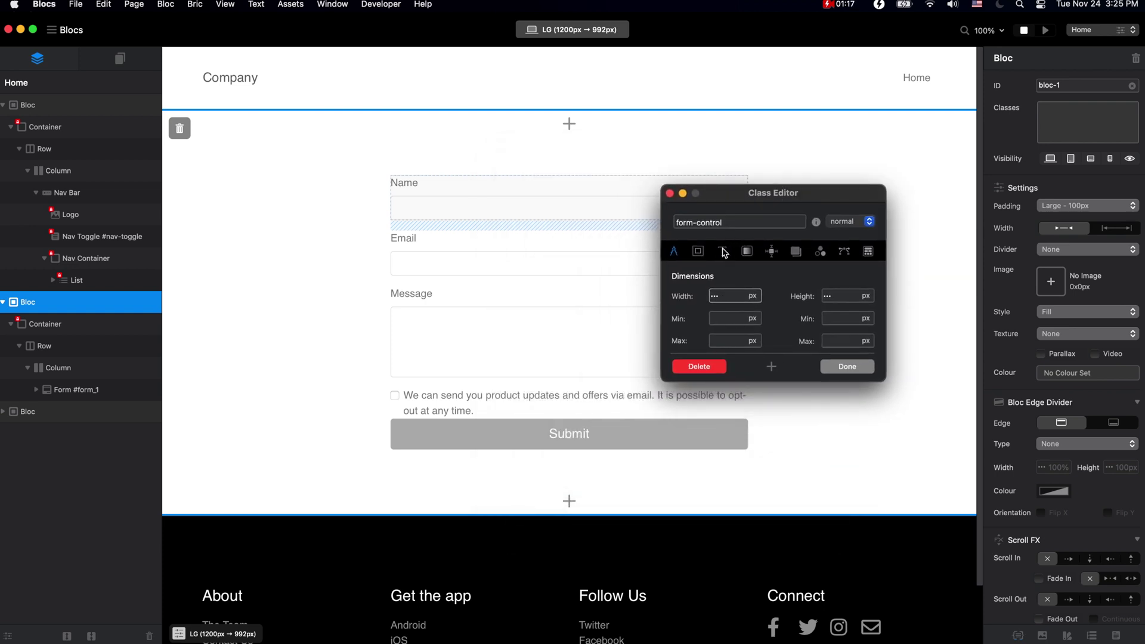
pyautogui.click(842, 295)
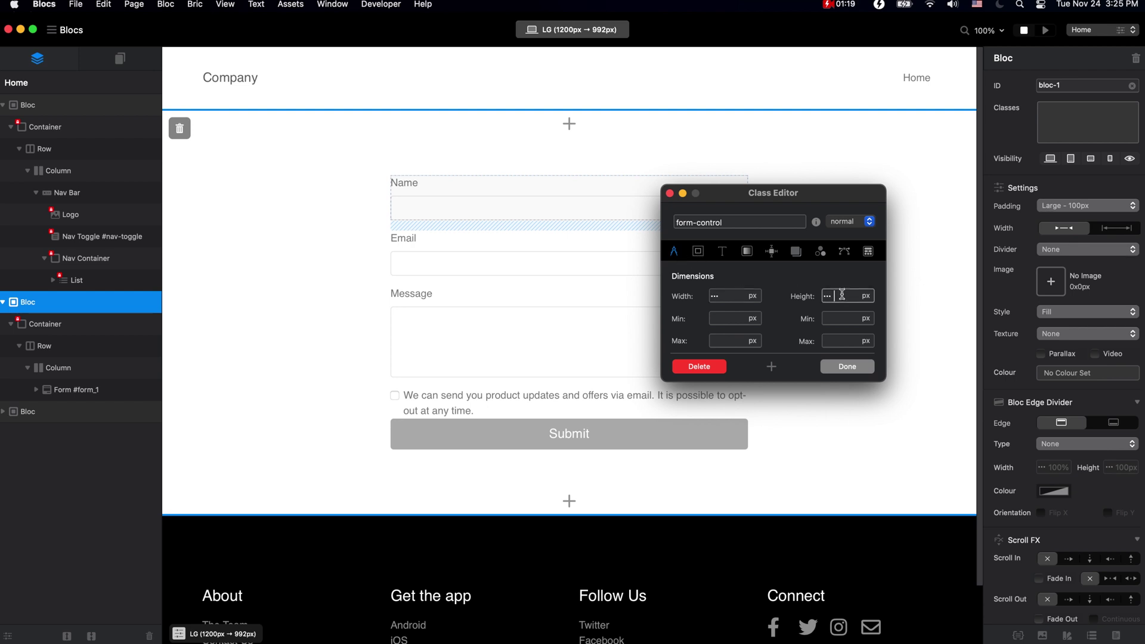
# Give .form-control a 4 px solid brown (#784100) border and start the corner radius
pyautogui.write('40')
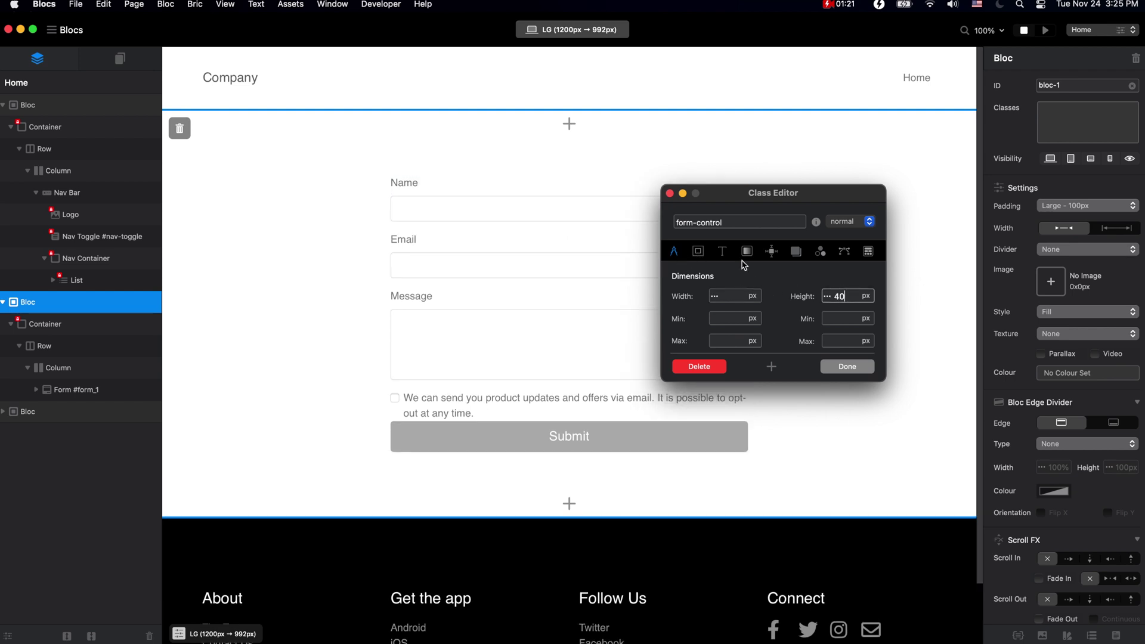
pyautogui.click(697, 251)
pyautogui.click(837, 397)
pyautogui.write('4')
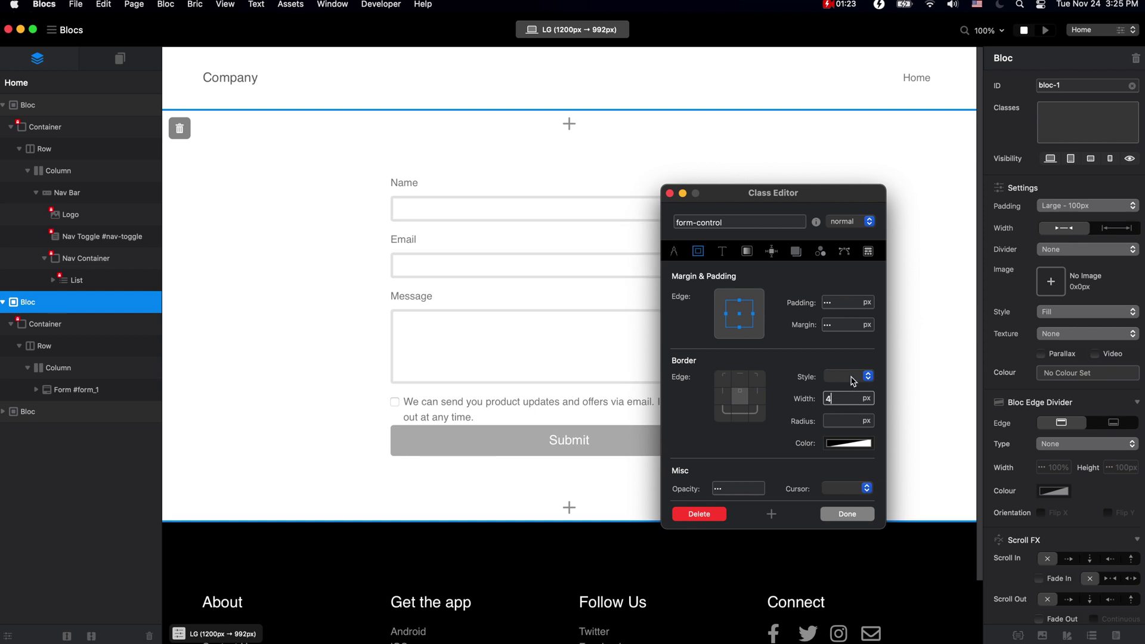
pyautogui.click(847, 376)
pyautogui.click(846, 392)
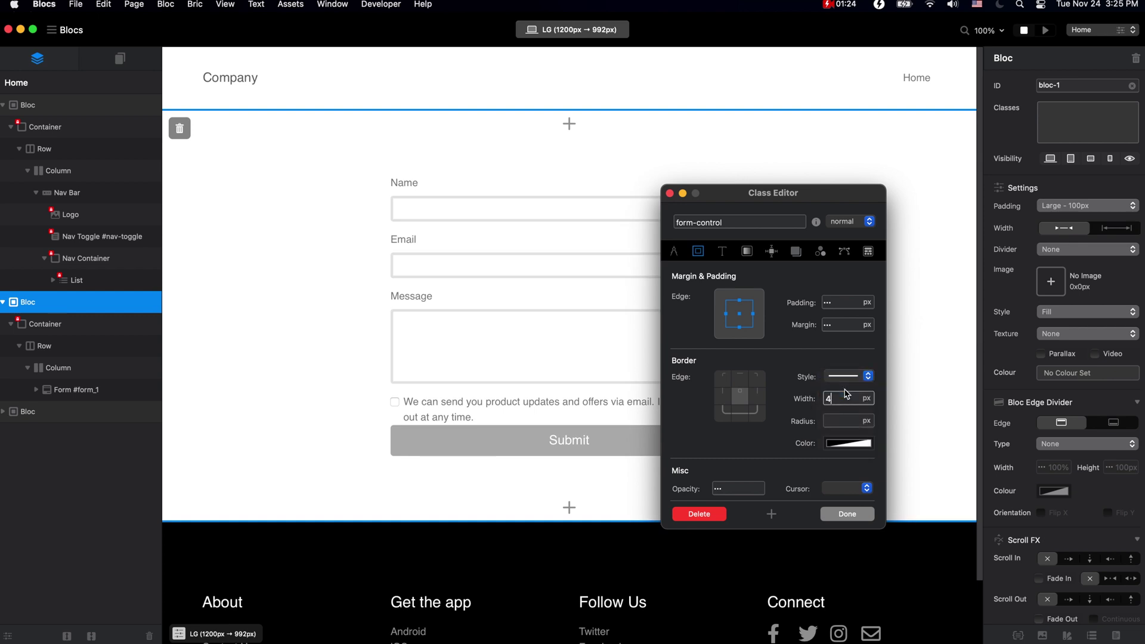
pyautogui.click(848, 443)
pyautogui.click(976, 537)
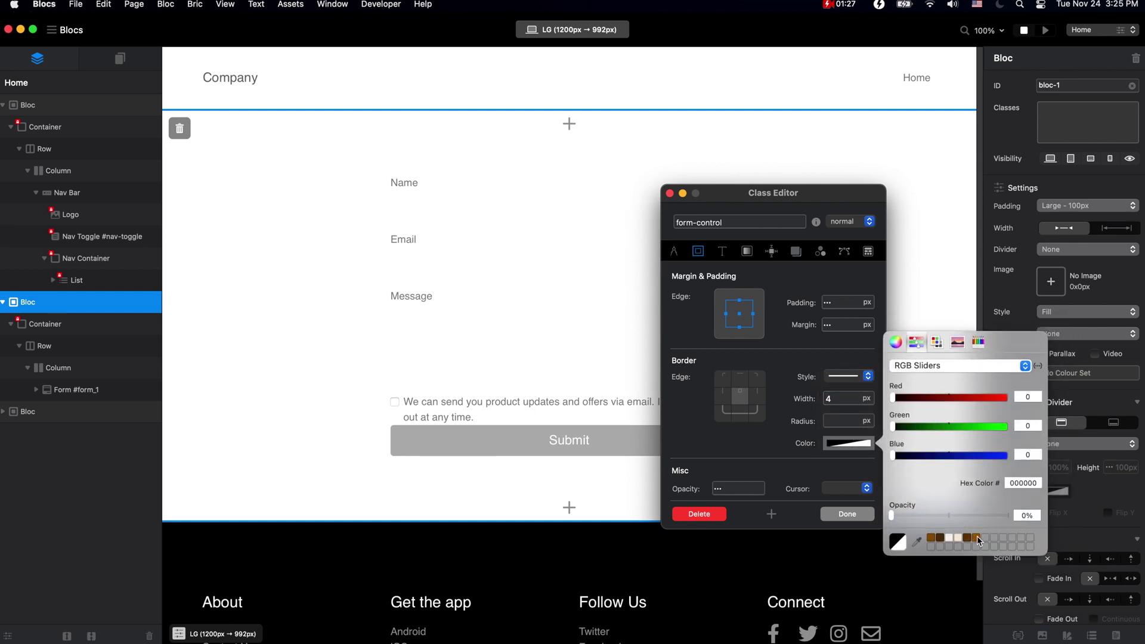
pyautogui.click(728, 277)
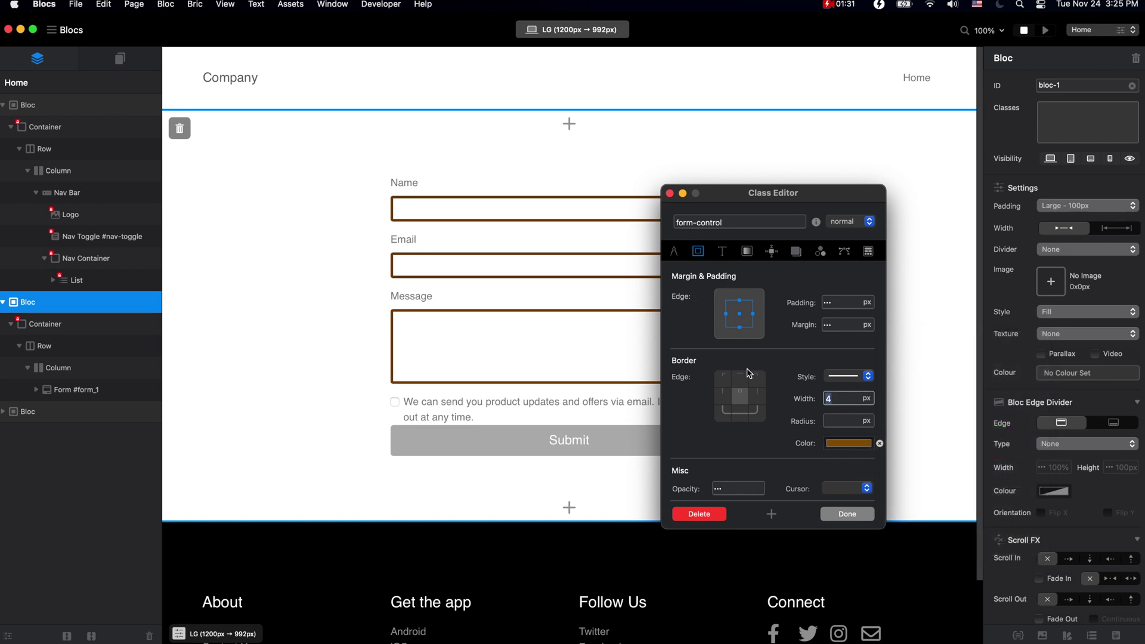
pyautogui.click(841, 421)
# Set a 10 px corner radius and cream #F5EADB fill on .form-control, then preview the form
pyautogui.write('10')
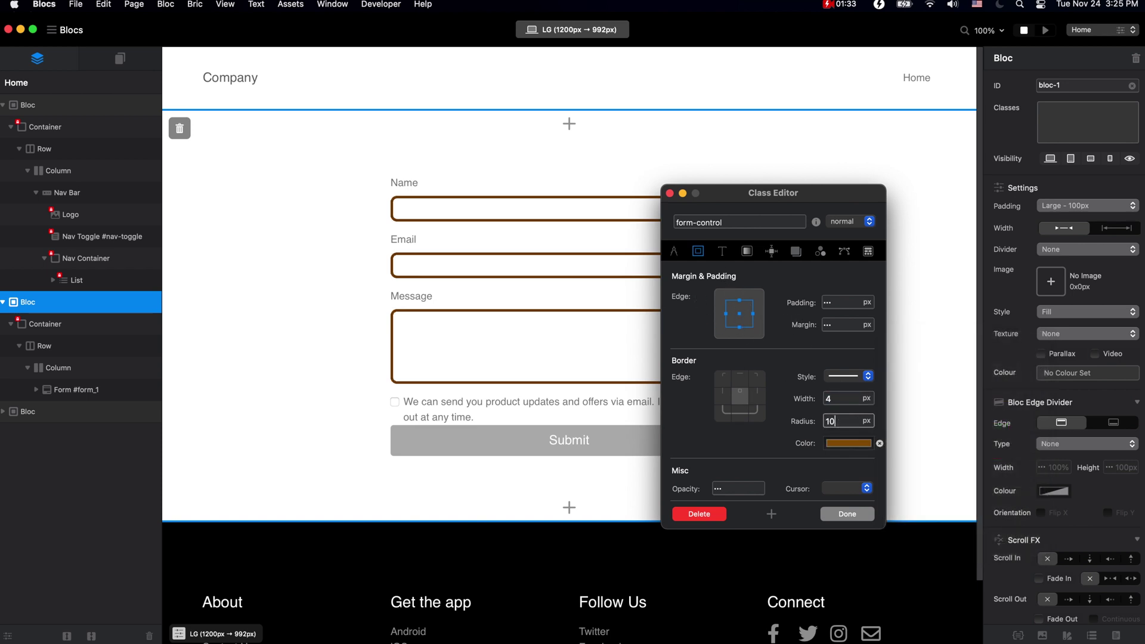
pyautogui.click(746, 251)
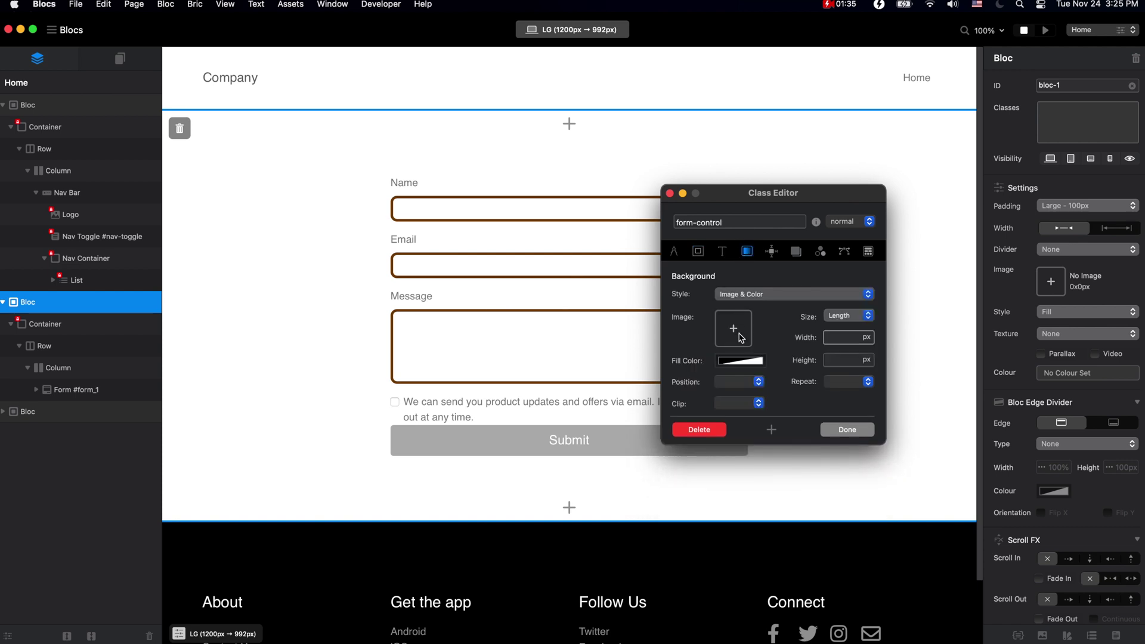
pyautogui.click(737, 367)
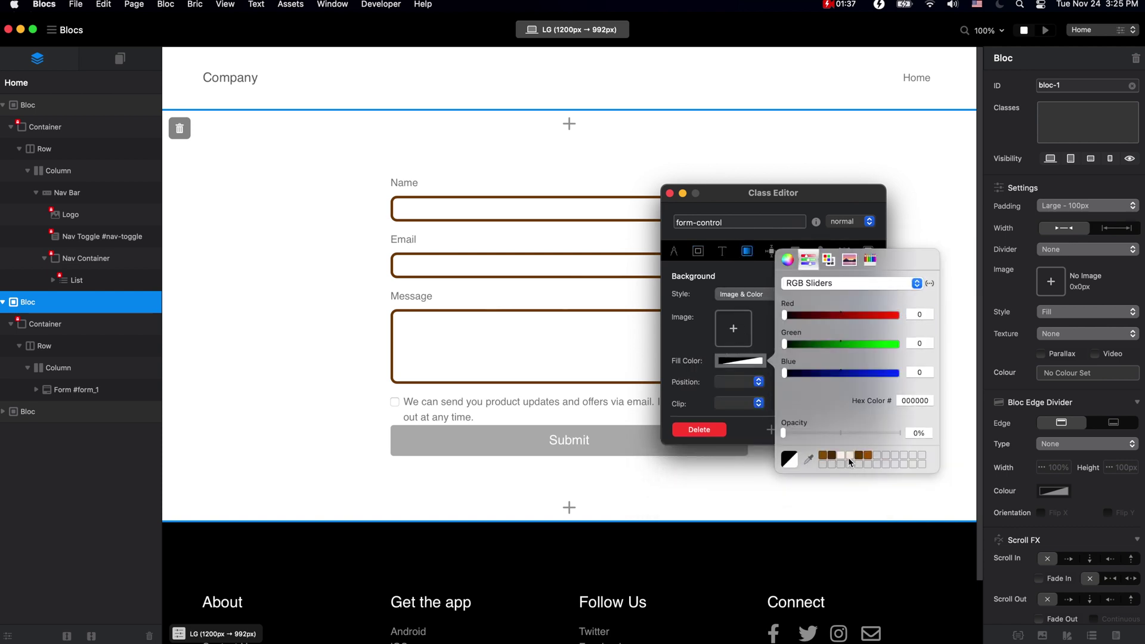
pyautogui.click(849, 456)
pyautogui.click(702, 360)
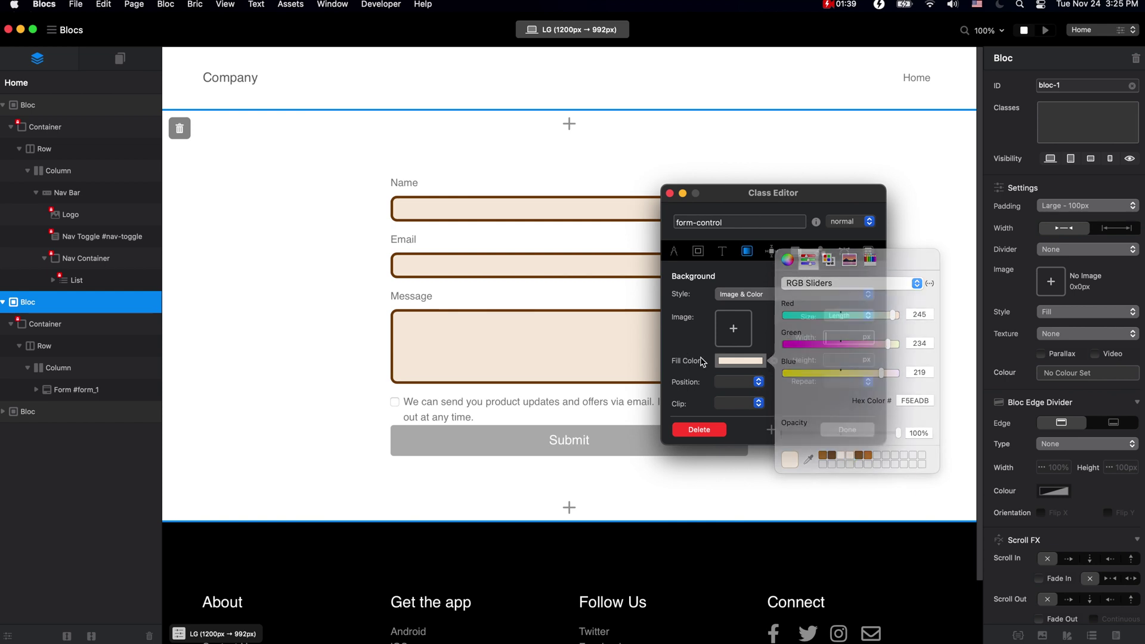
pyautogui.click(844, 429)
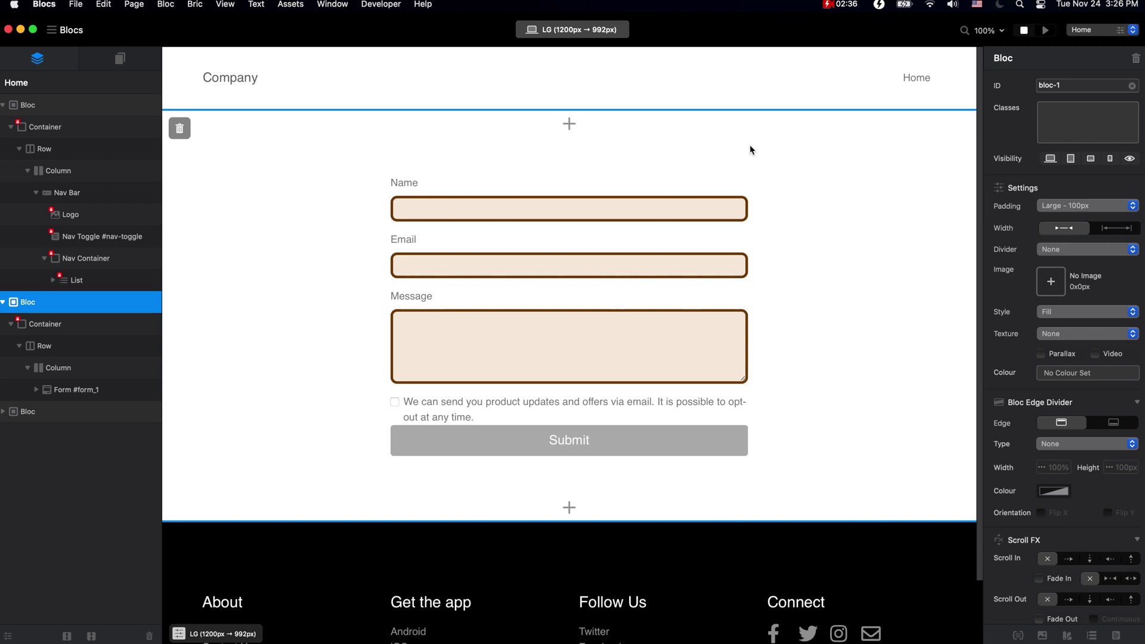
pyautogui.click(1046, 31)
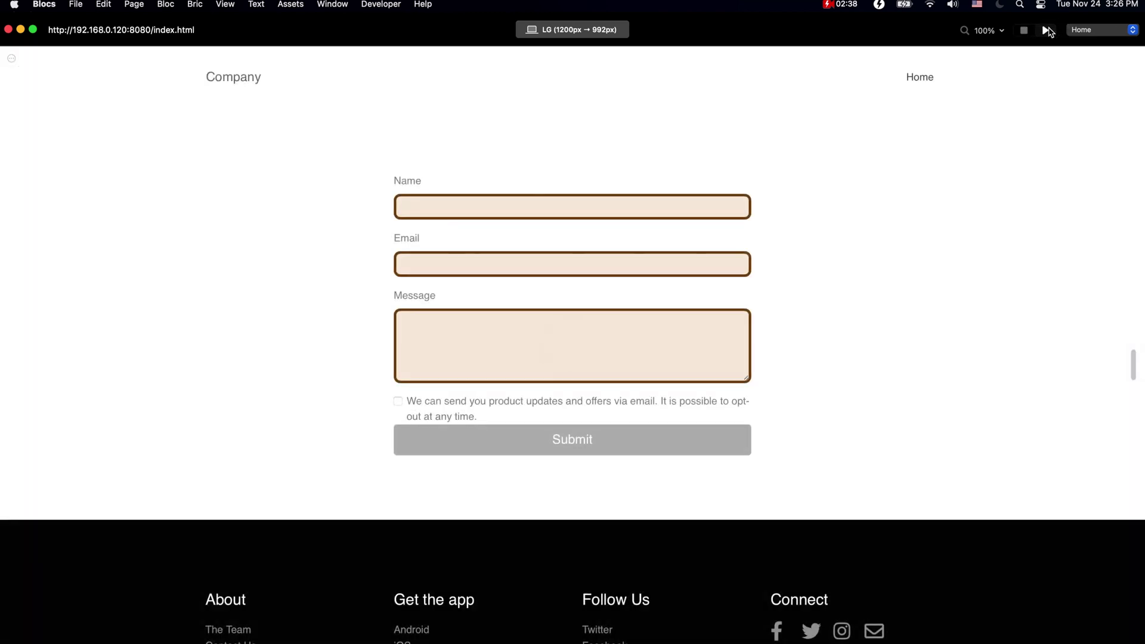